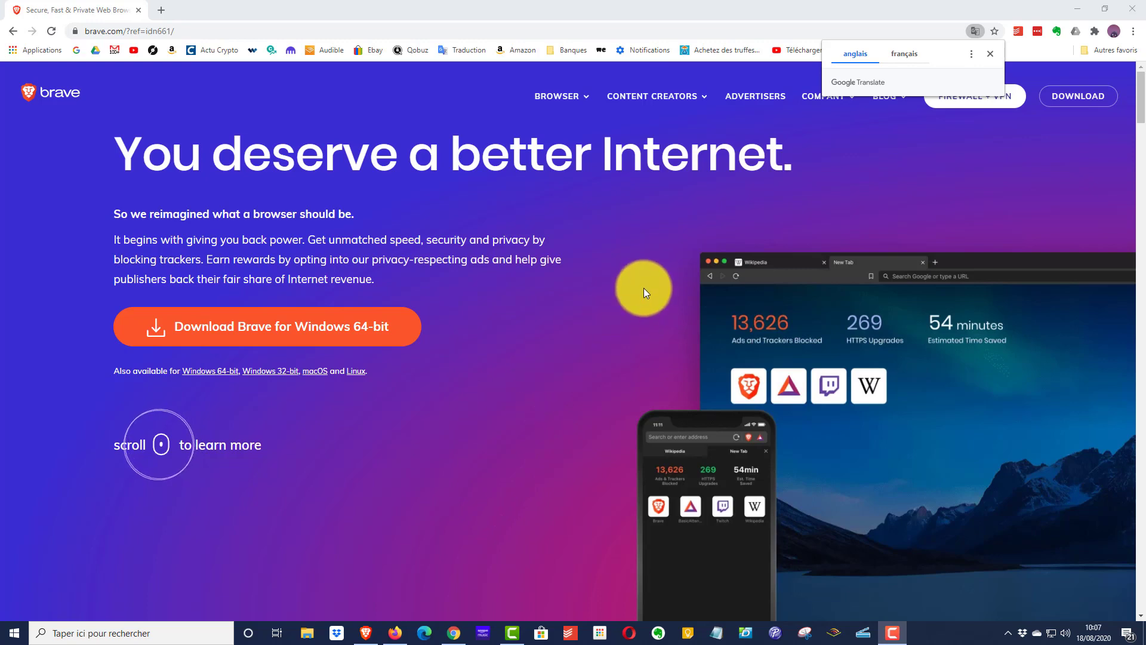
Translate the Brave download page from English into French and dismiss the translation popup
{"action": "left_click", "coordinate": [897, 52]}
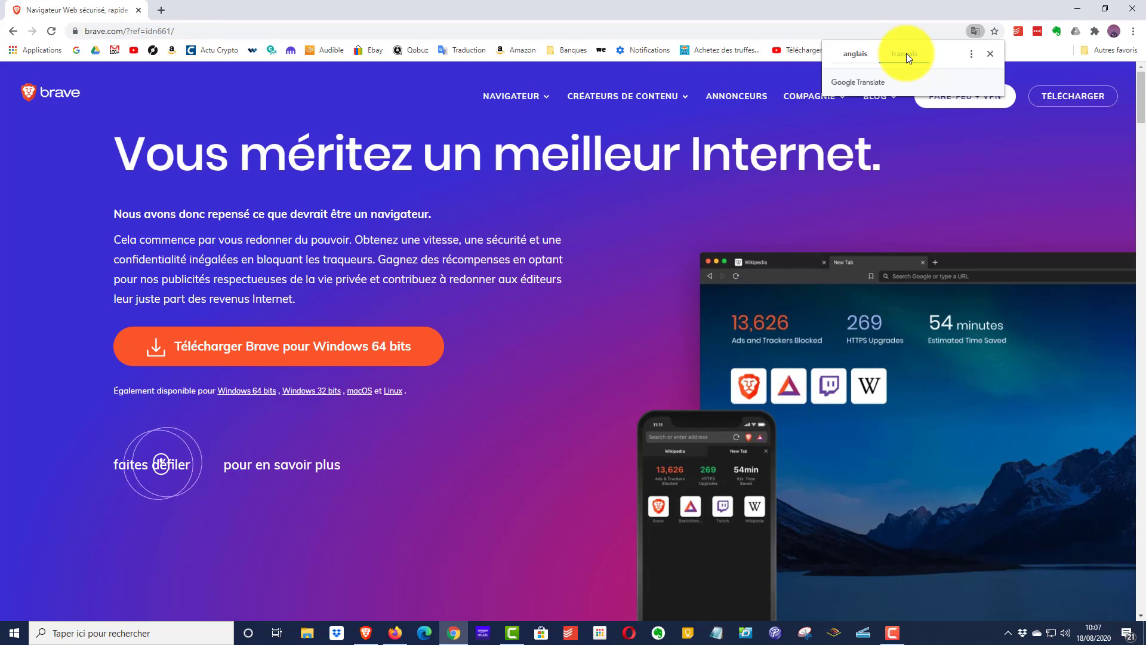
{"action": "left_click", "coordinate": [929, 123]}
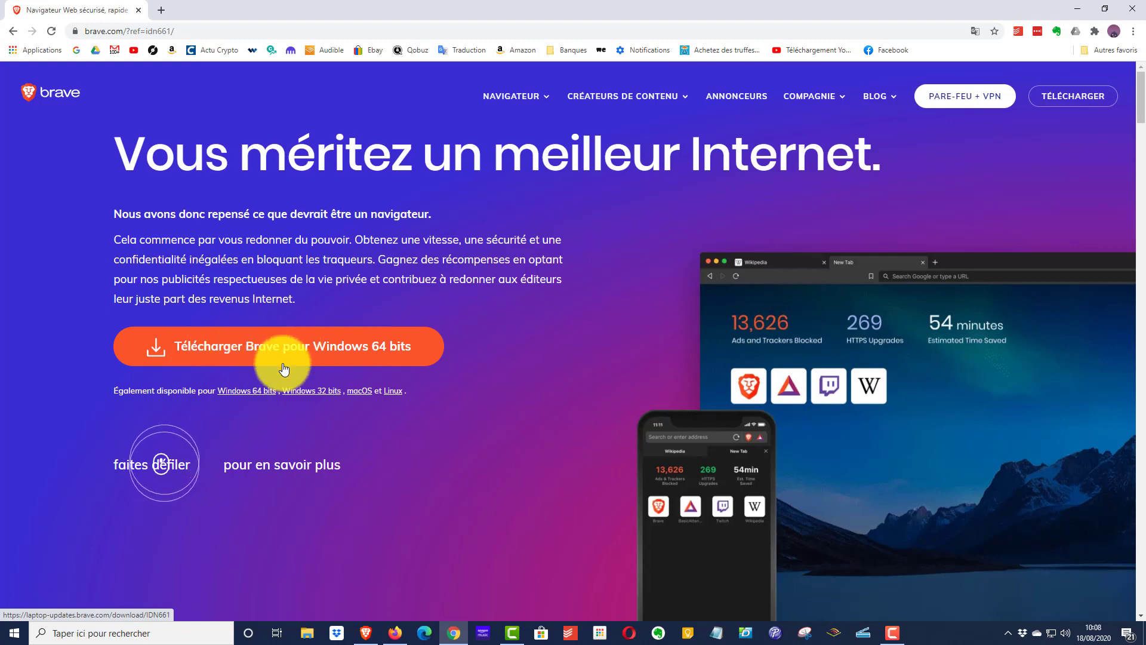
Switch to the Brave browser, view its settings page, and return to the Brave Rewards page
{"action": "left_click", "coordinate": [365, 632]}
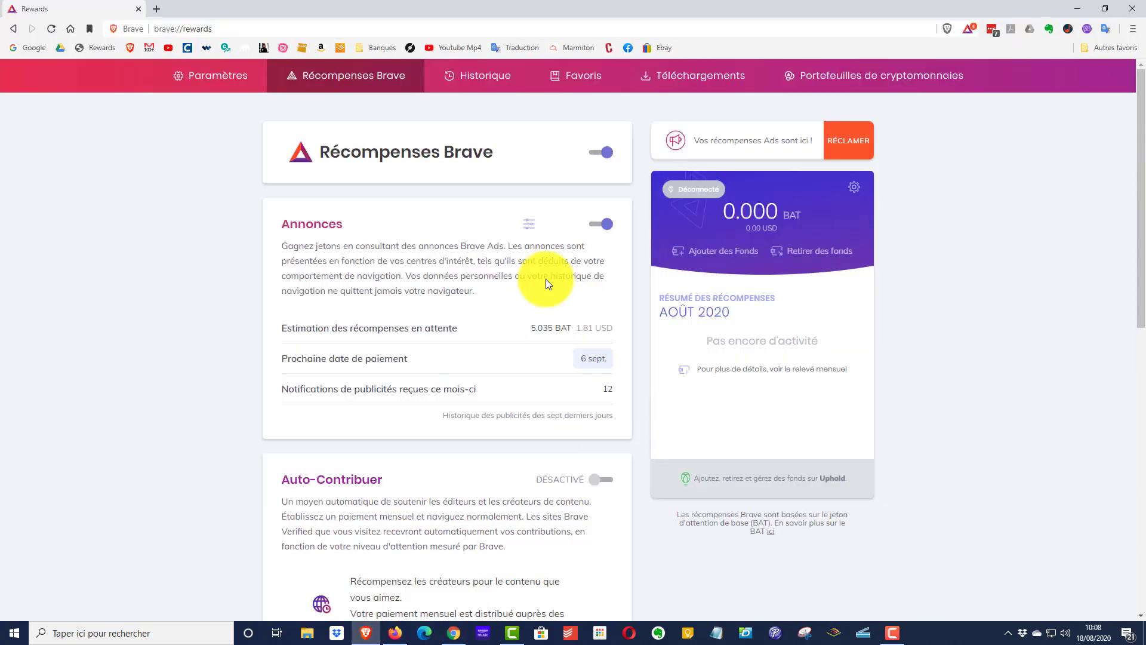
{"action": "left_click", "coordinate": [213, 74]}
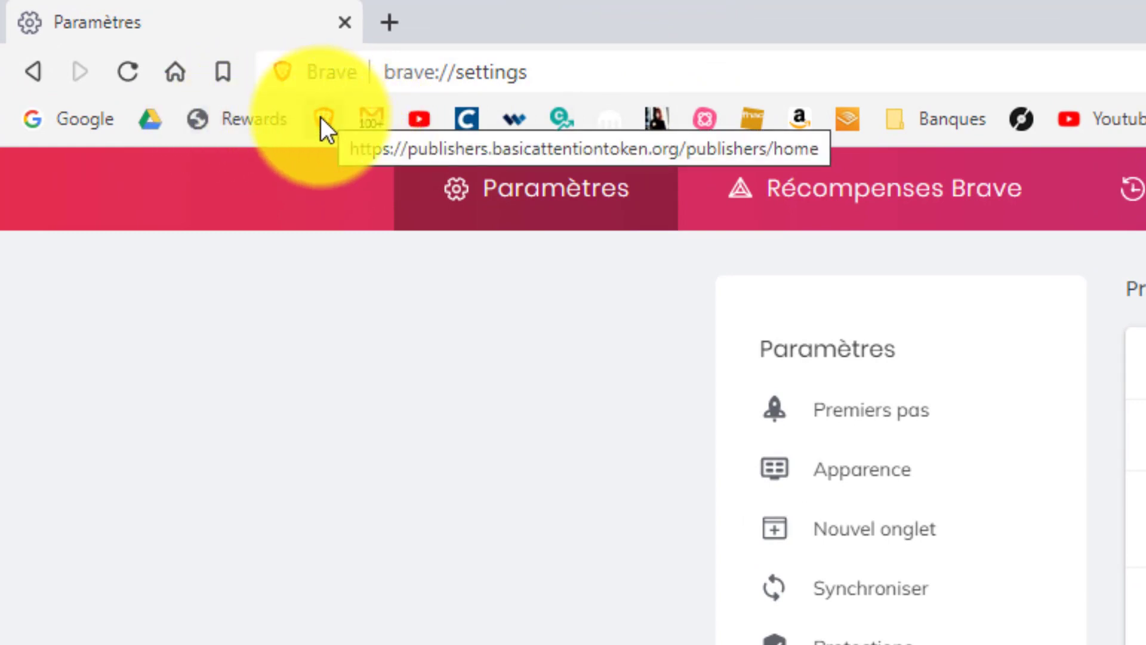
{"action": "left_click", "coordinate": [251, 117]}
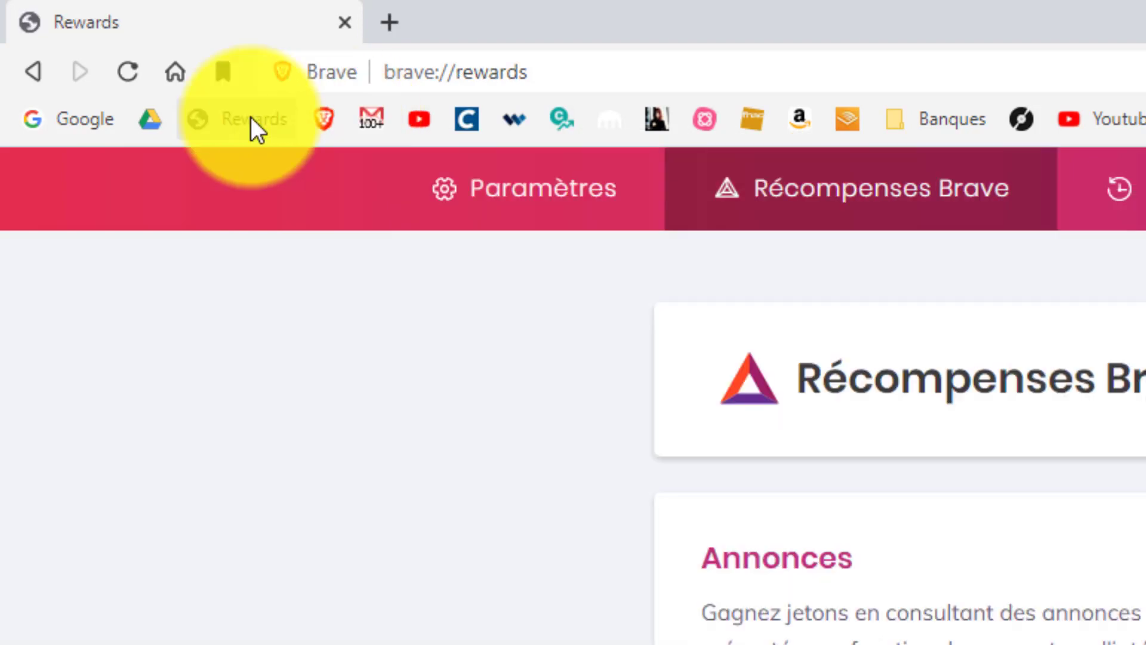
Open the Brave Rewards Creators dashboard and examine the BAT balance and the Uphold wallet section
{"action": "left_click", "coordinate": [326, 117]}
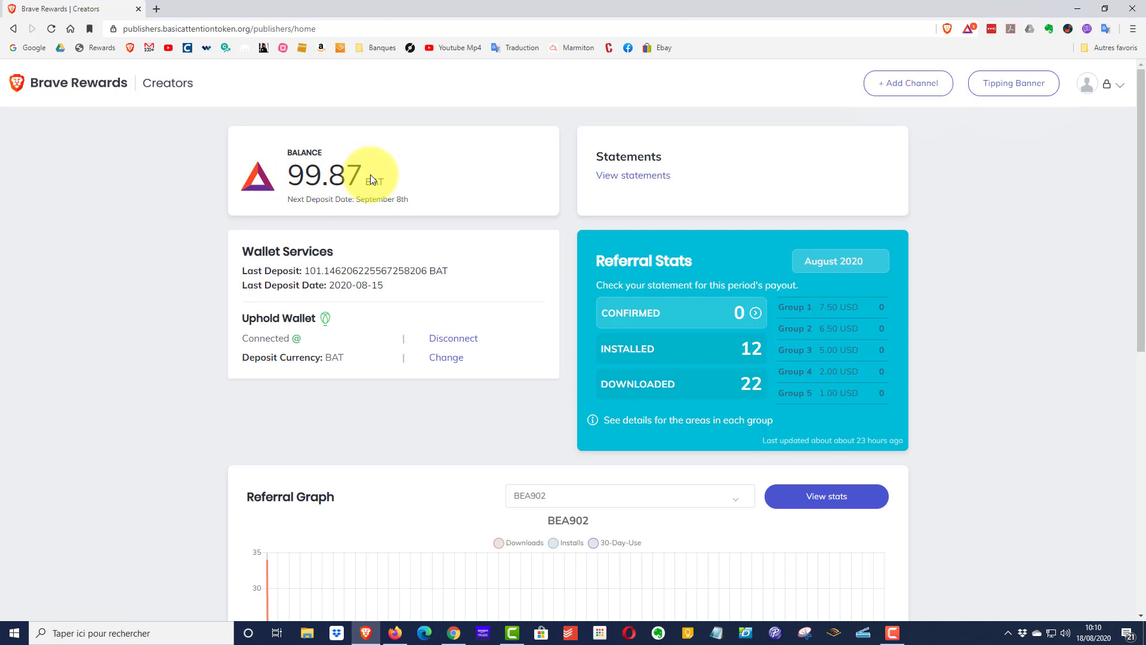
{"action": "double_click", "coordinate": [321, 174]}
{"action": "left_click", "coordinate": [404, 168]}
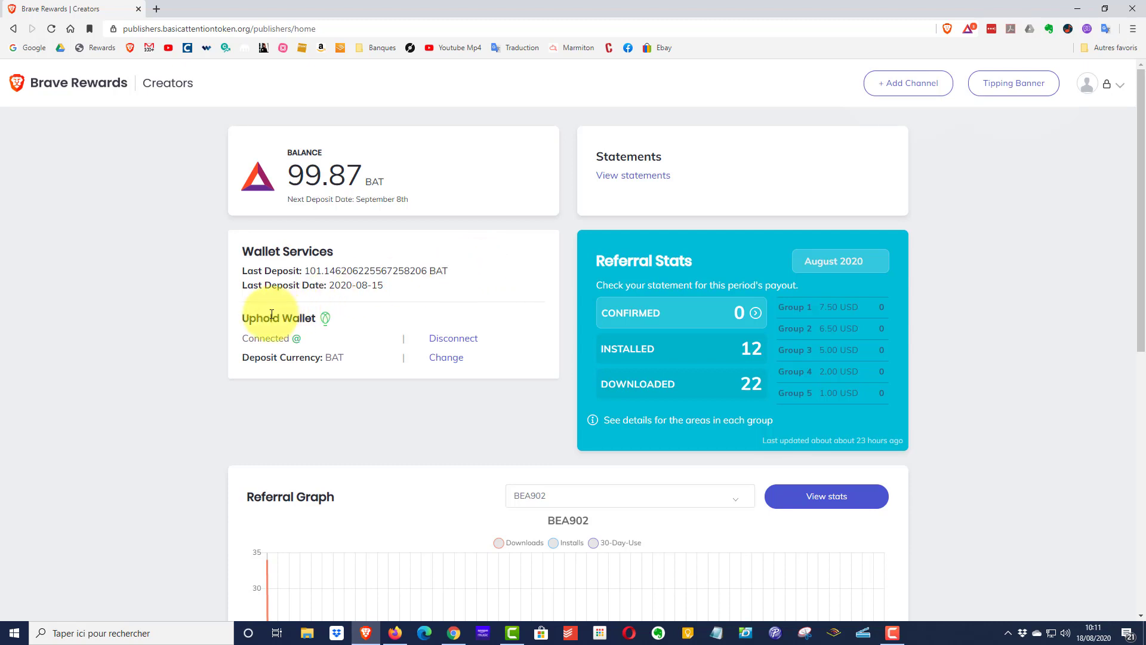
{"action": "left_click_drag", "start_coordinate": [243, 318], "coordinate": [332, 320]}
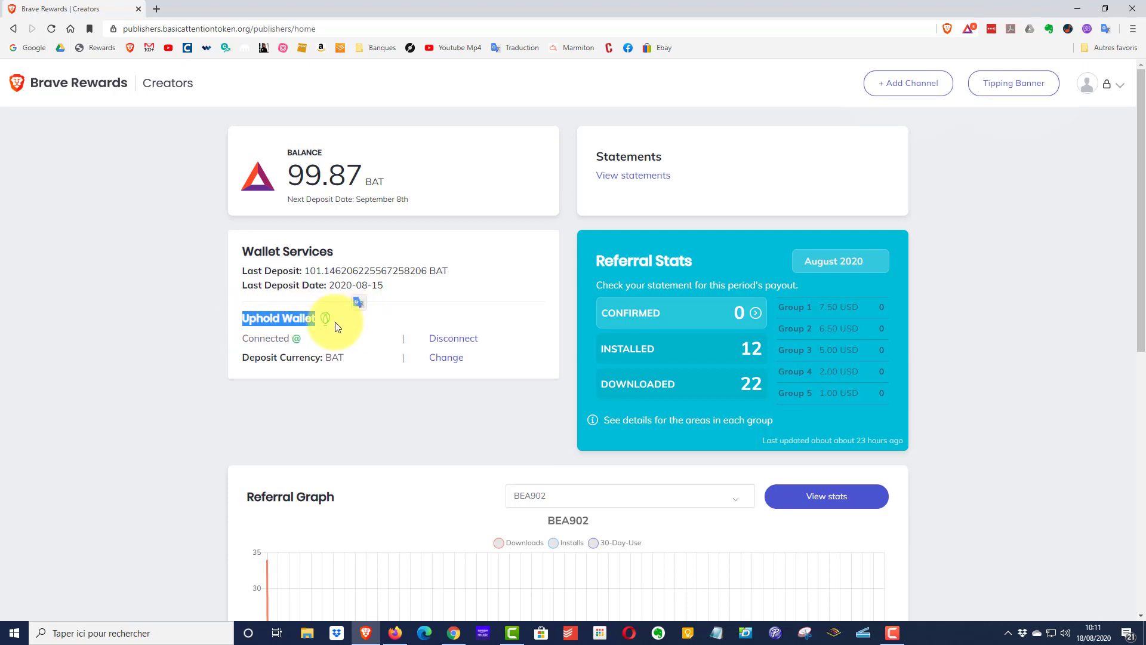
{"action": "left_click", "coordinate": [281, 320]}
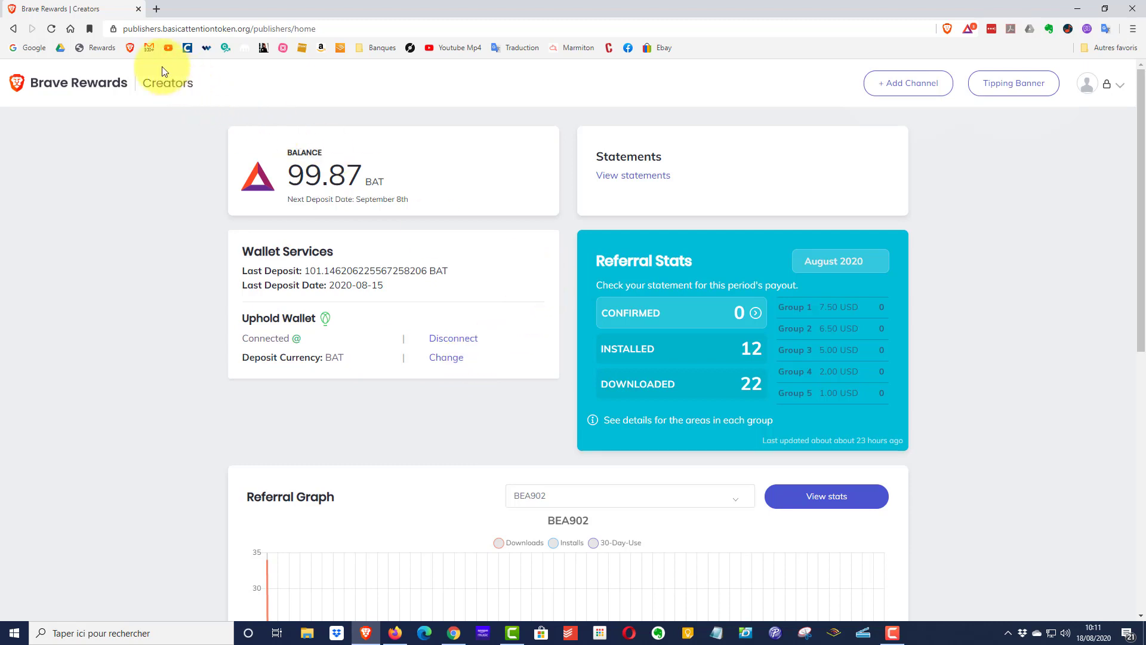
Return to the Brave Rewards page and switch Brave Rewards off and on again
{"action": "left_click", "coordinate": [95, 47]}
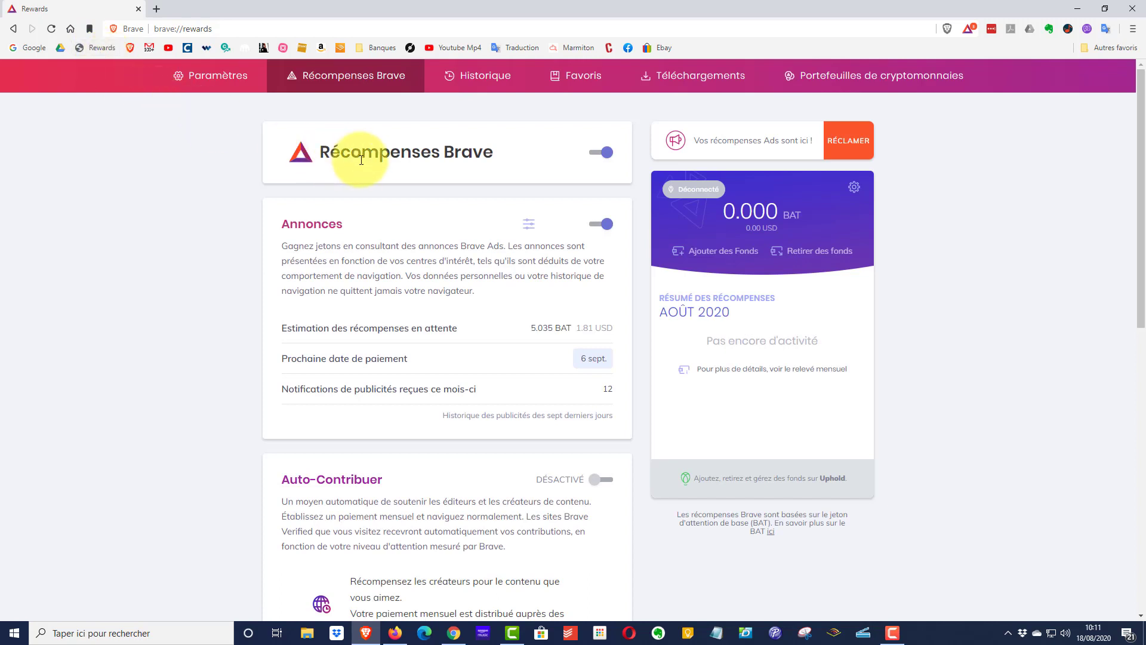
{"action": "left_click", "coordinate": [608, 153]}
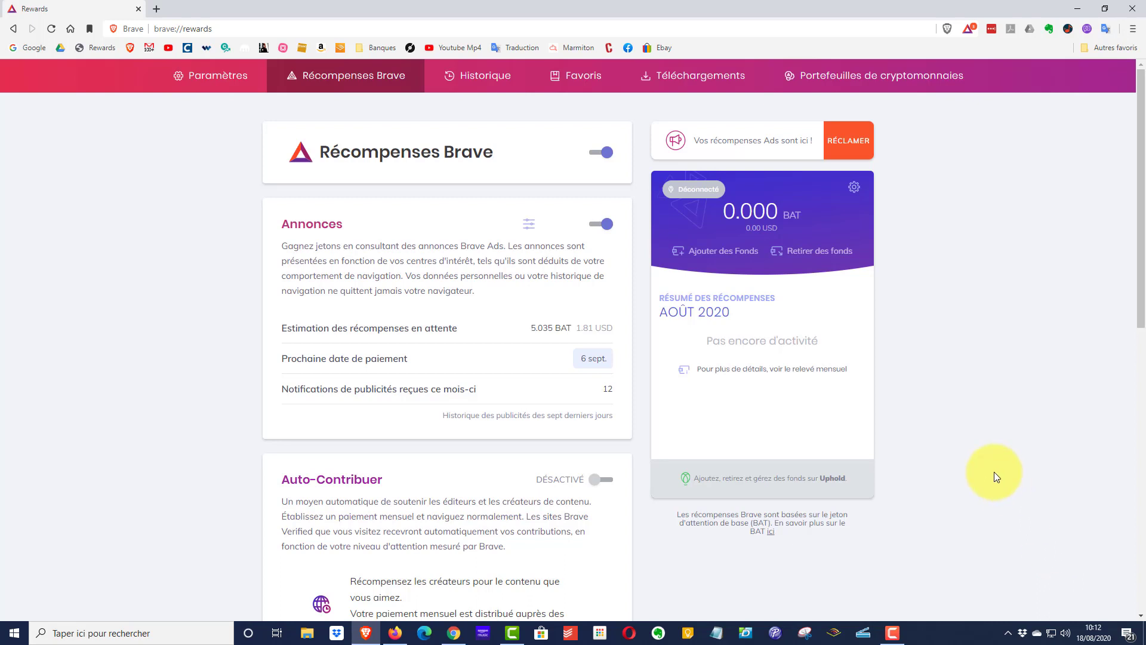
{"action": "left_click", "coordinate": [602, 150]}
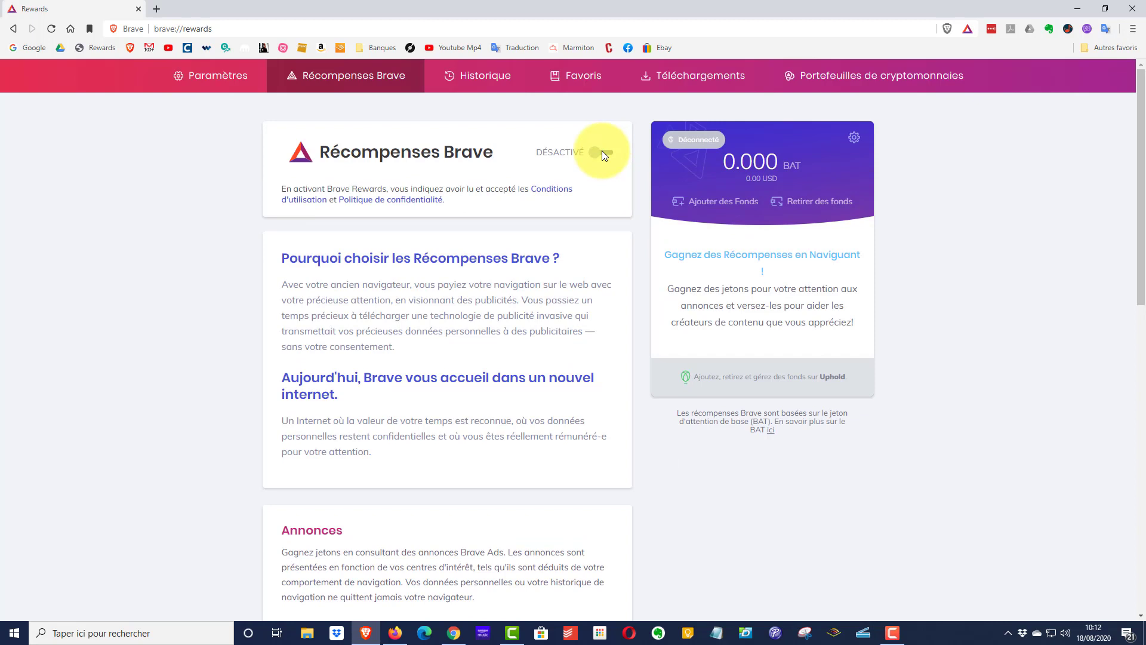
{"action": "left_click", "coordinate": [597, 153]}
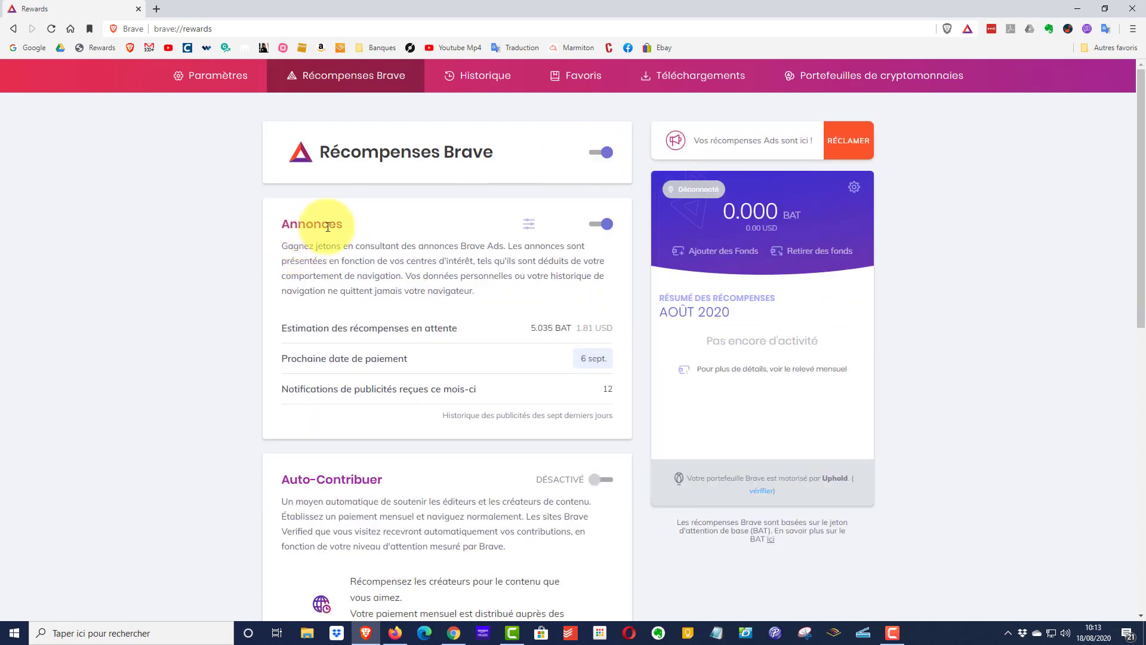
Inspect the choices for the maximum number of ads per hour in the ad settings, then close them
{"action": "left_click", "coordinate": [529, 226]}
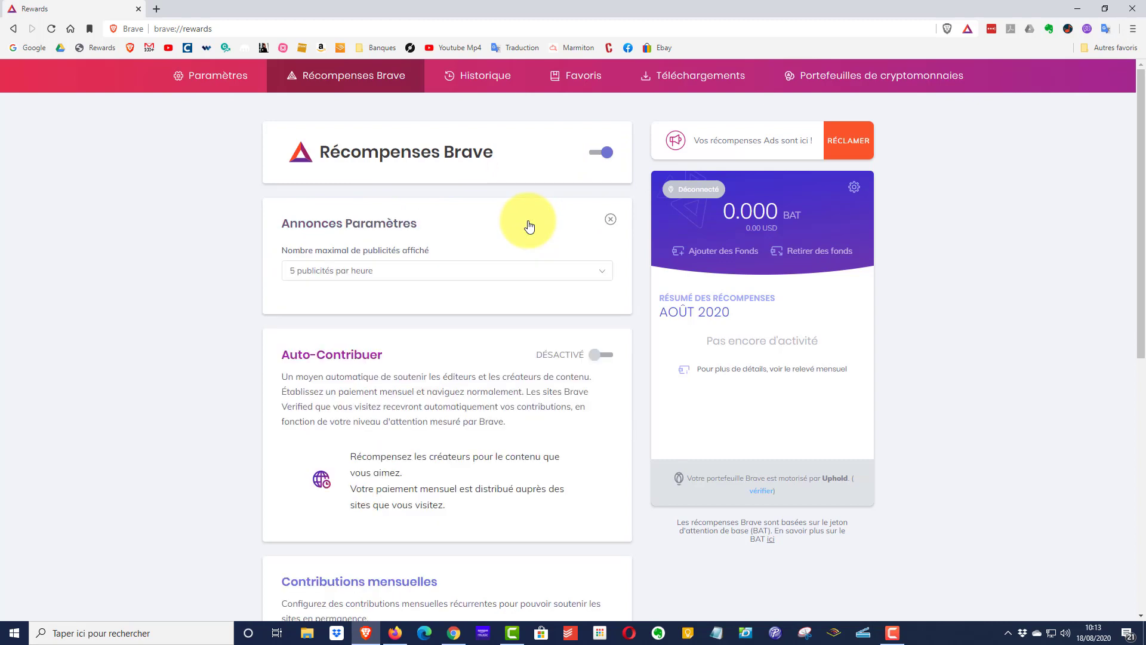
{"action": "left_click", "coordinate": [602, 270]}
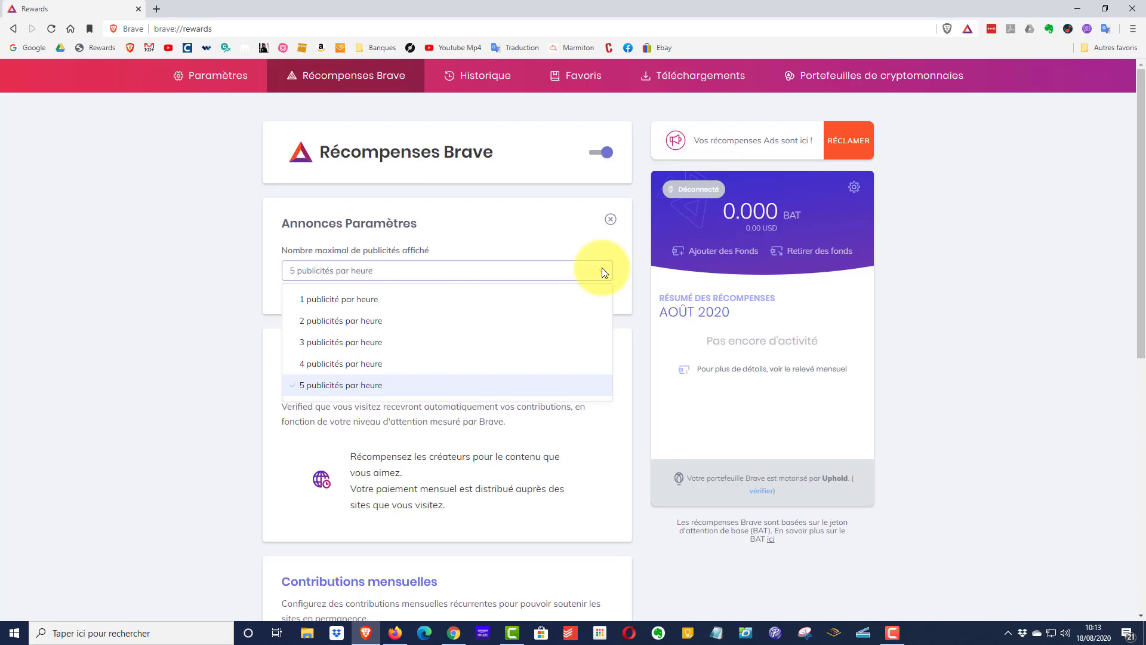
{"action": "left_click", "coordinate": [603, 270]}
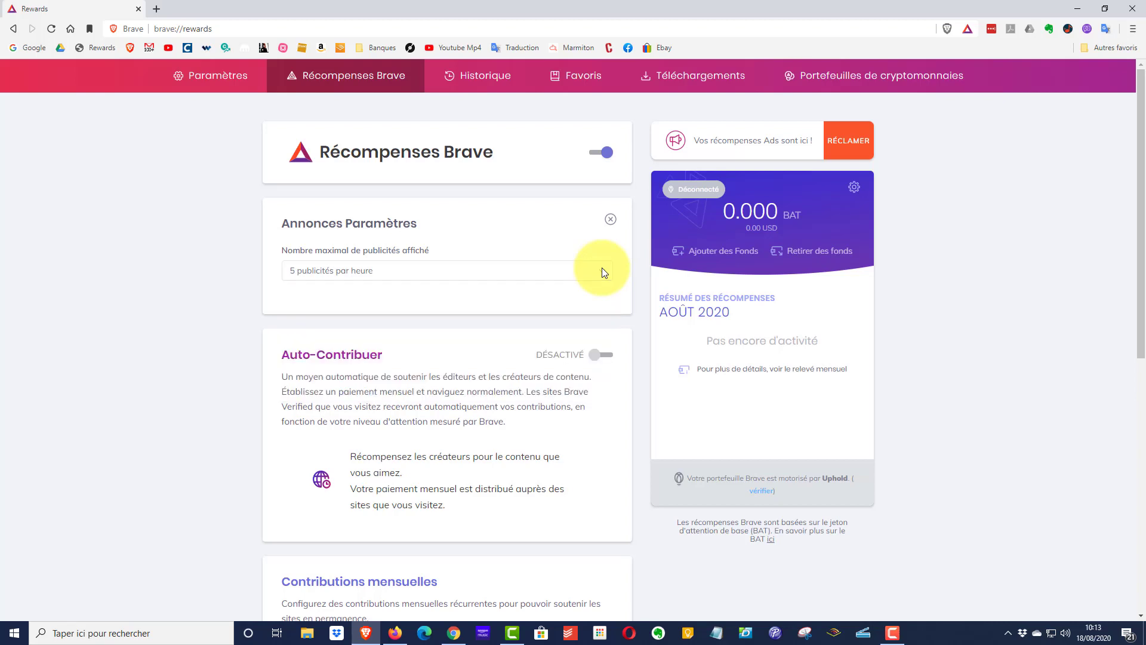
{"action": "left_click", "coordinate": [602, 270]}
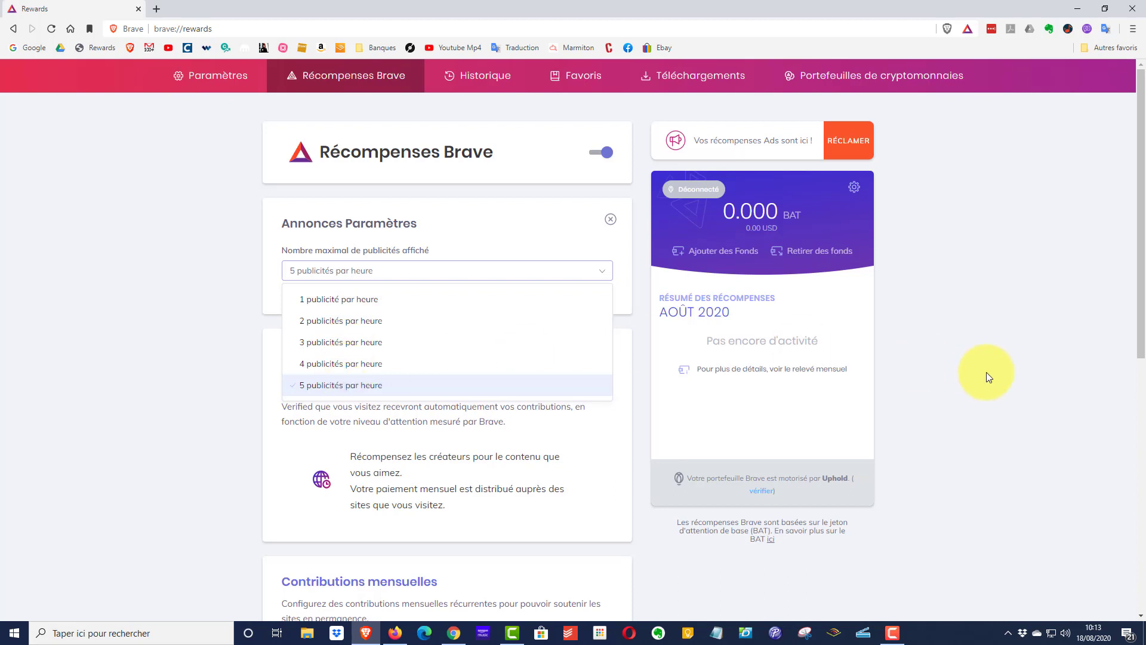
{"action": "left_click", "coordinate": [986, 371]}
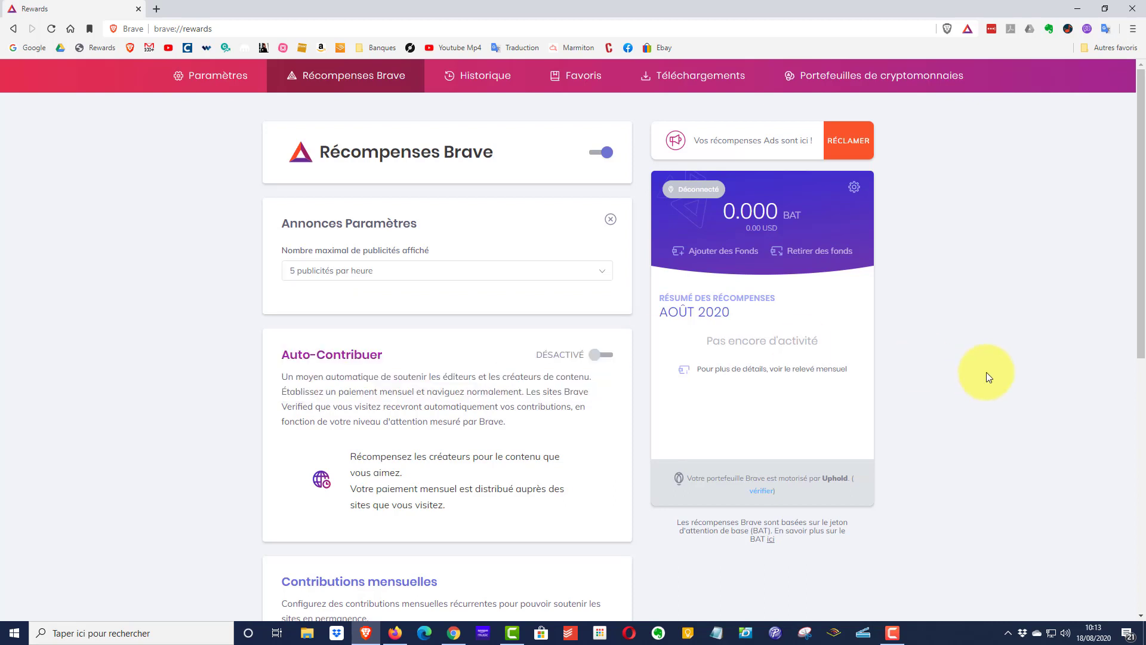
{"action": "left_click", "coordinate": [608, 221]}
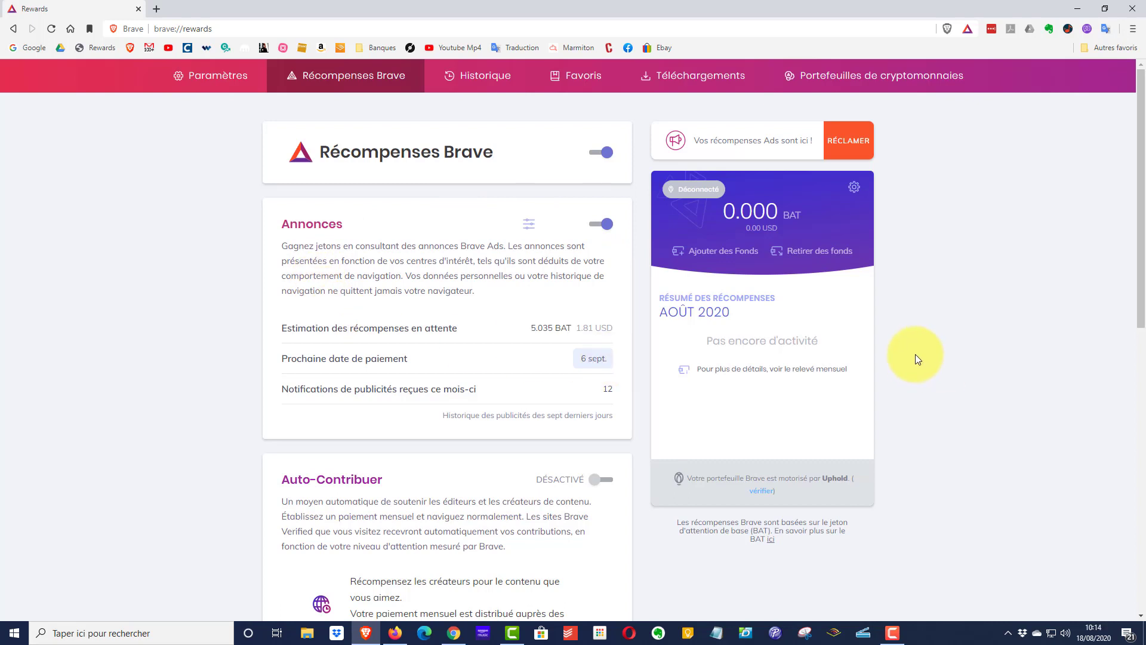
Examine the estimated pending ad rewards and the Brave Rewards wallet popup
{"action": "scroll", "coordinate": [893, 413], "scroll_direction": "down", "scroll_amount": 1}
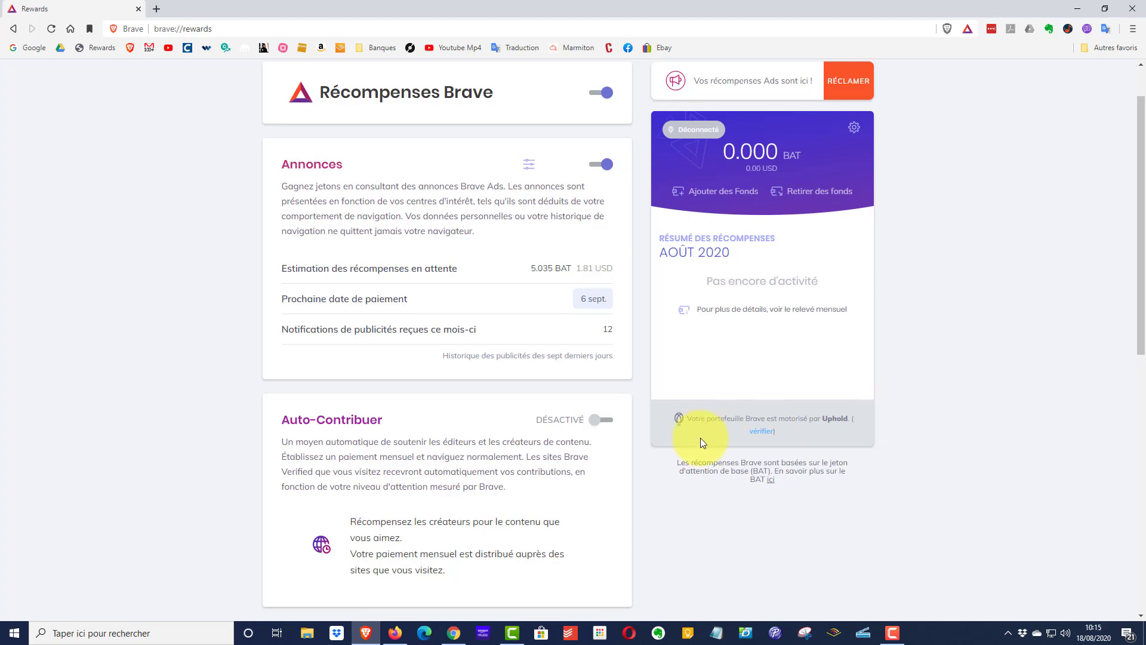
{"action": "scroll", "coordinate": [696, 438], "scroll_direction": "down", "scroll_amount": 2}
{"action": "scroll", "coordinate": [688, 439], "scroll_direction": "up", "scroll_amount": 3}
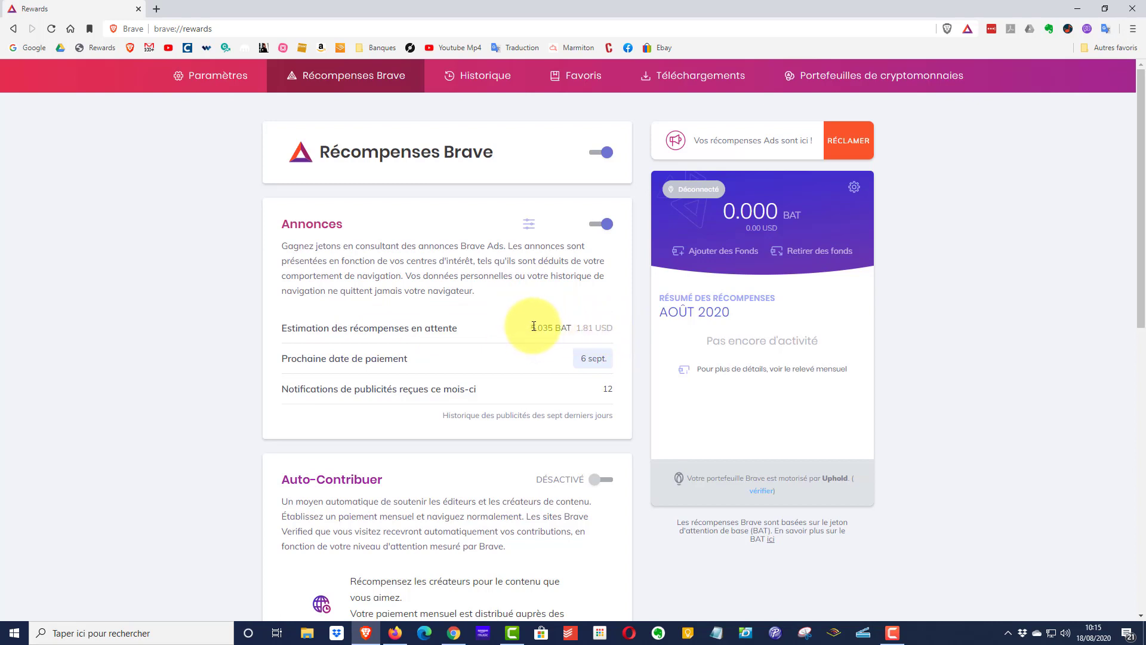
{"action": "left_click_drag", "start_coordinate": [530, 328], "coordinate": [557, 327]}
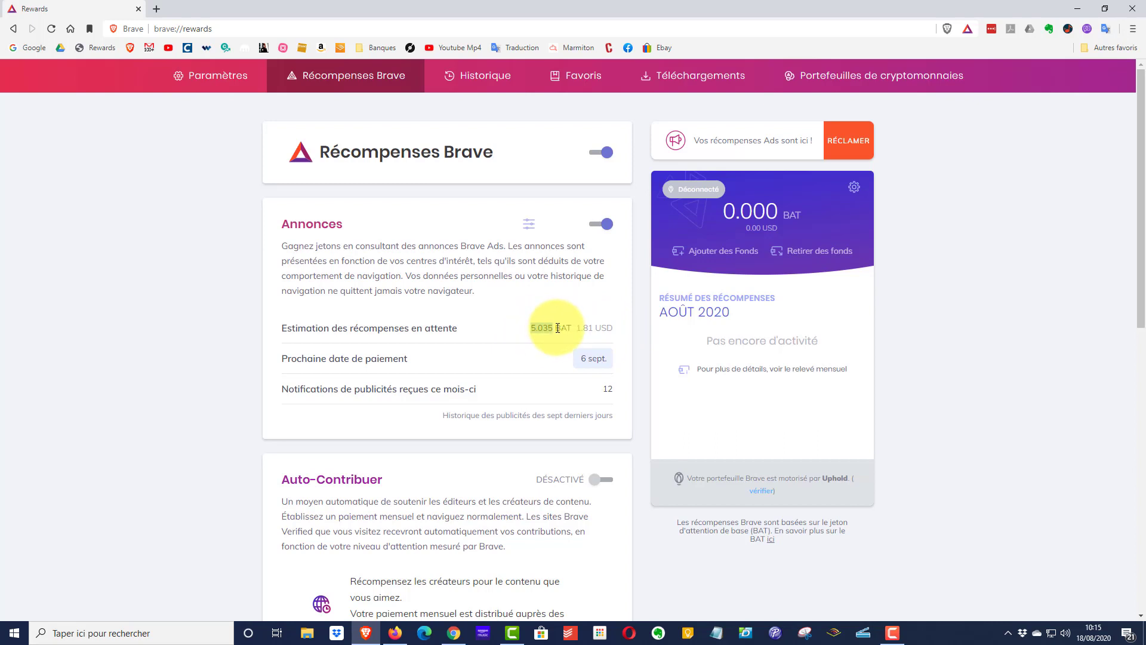
{"action": "left_click", "coordinate": [968, 29]}
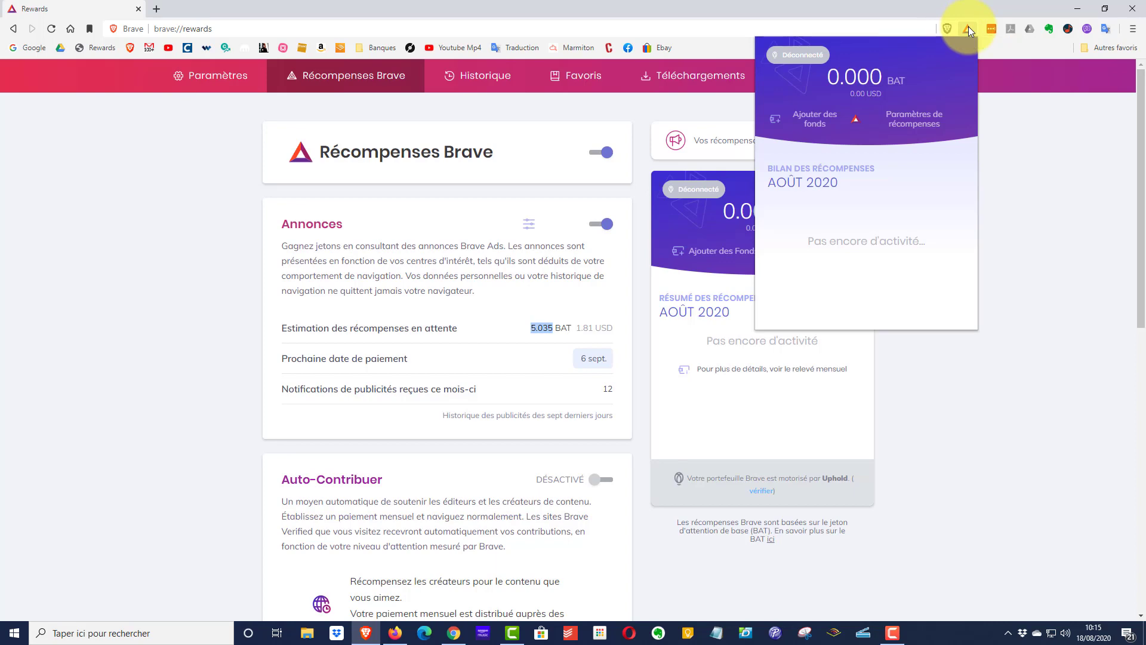
{"action": "left_click", "coordinate": [1029, 160]}
Review the Auto-Contribute, monthly contributions and tips sections of the Rewards page
{"action": "scroll", "coordinate": [457, 231], "scroll_direction": "down", "scroll_amount": 3}
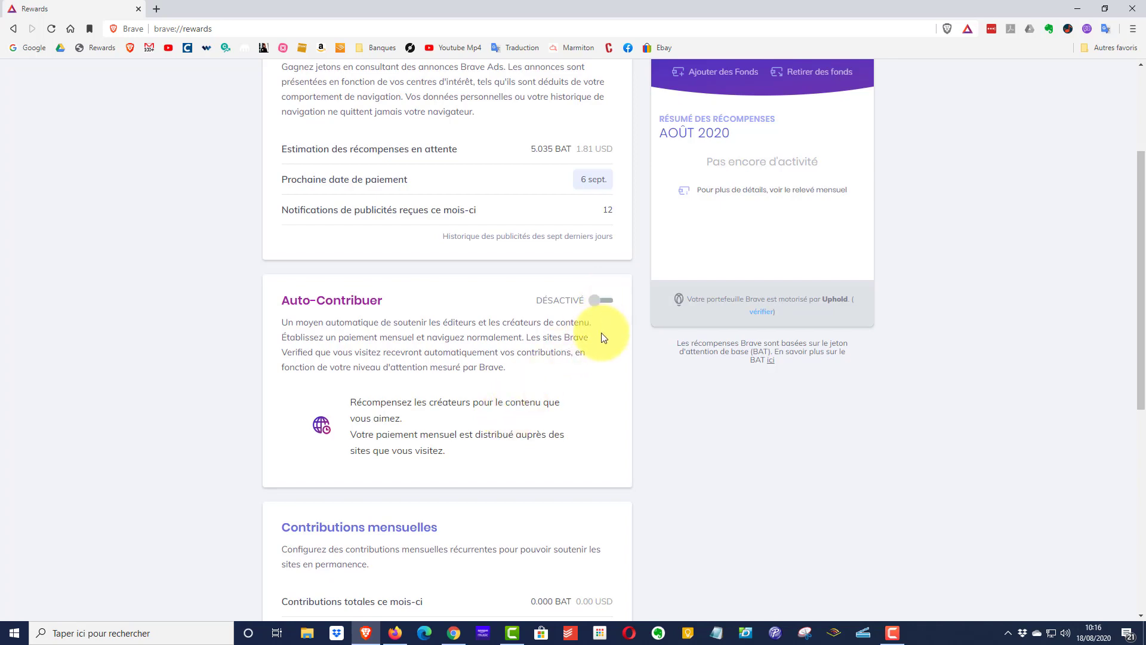
{"action": "scroll", "coordinate": [574, 382], "scroll_direction": "down", "scroll_amount": 7}
{"action": "scroll", "coordinate": [575, 382], "scroll_direction": "up", "scroll_amount": 5}
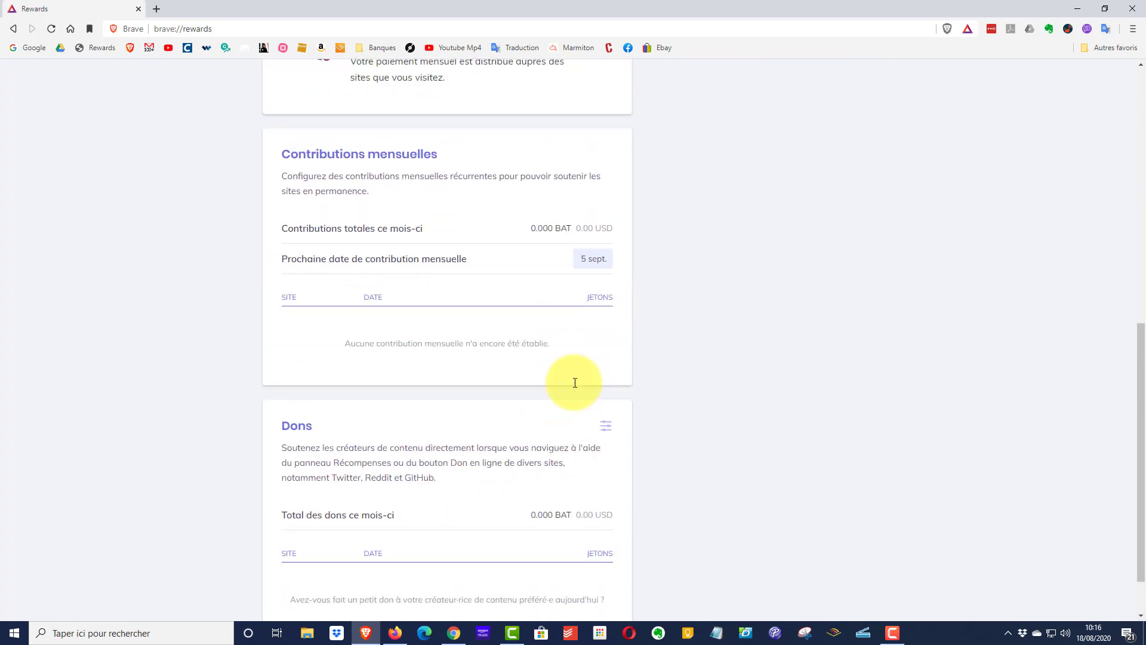
{"action": "scroll", "coordinate": [575, 383], "scroll_direction": "up", "scroll_amount": 5}
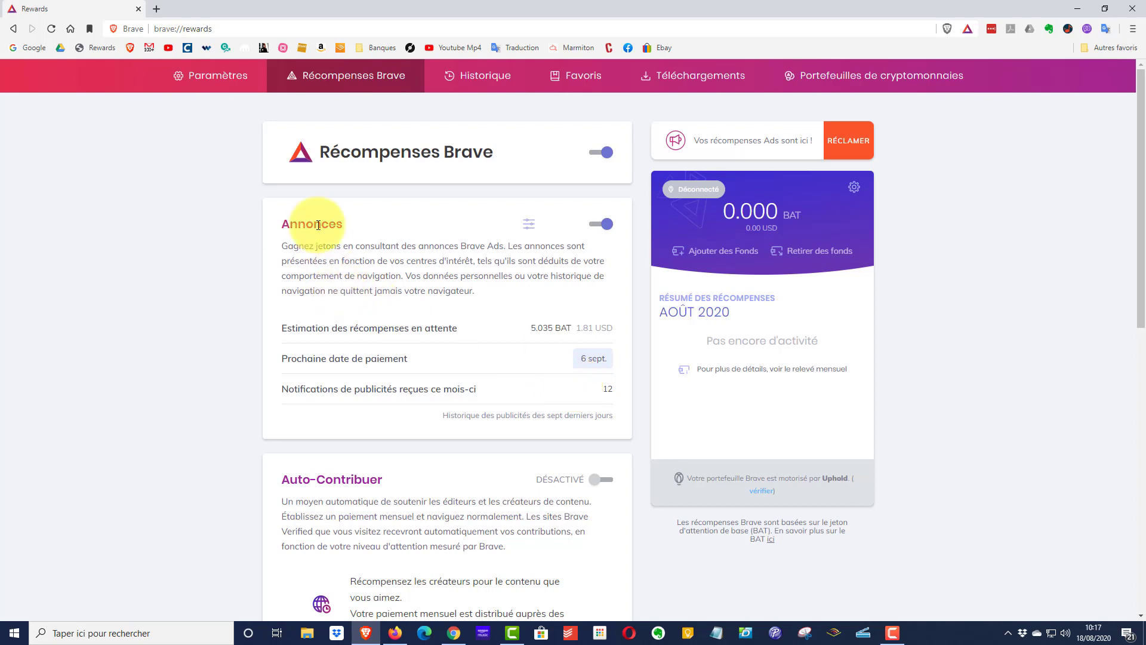
Open Brave's settings and look through the sections from getting started to extensions
{"action": "left_click", "coordinate": [210, 77]}
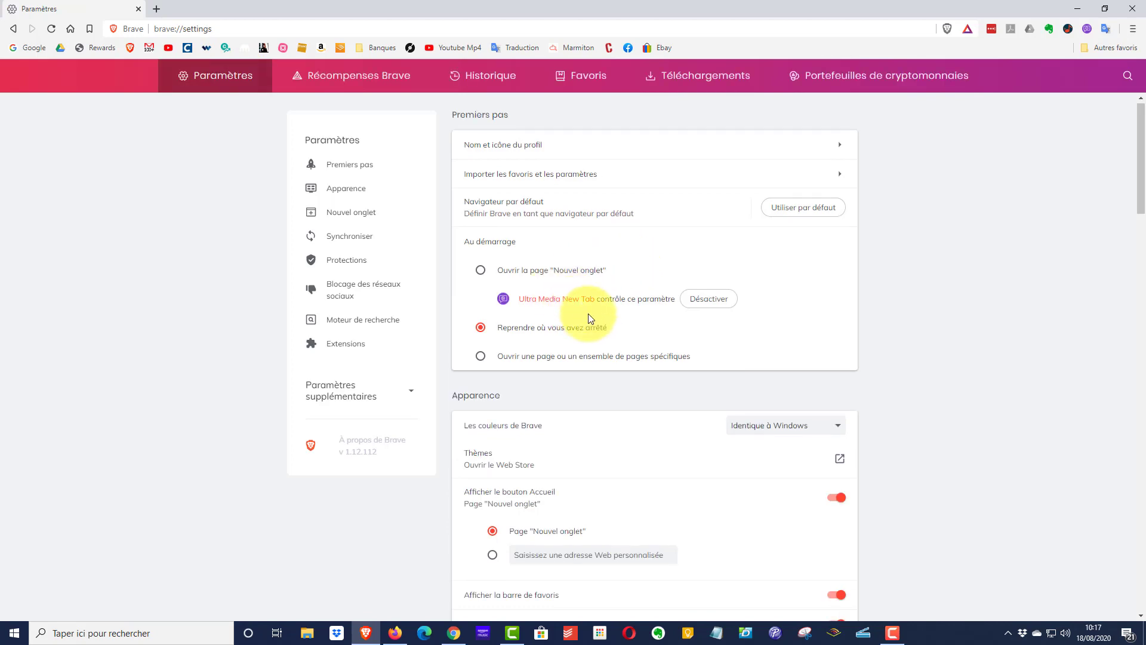
{"action": "scroll", "coordinate": [587, 317], "scroll_direction": "down", "scroll_amount": 7}
{"action": "scroll", "coordinate": [589, 320], "scroll_direction": "down", "scroll_amount": 15}
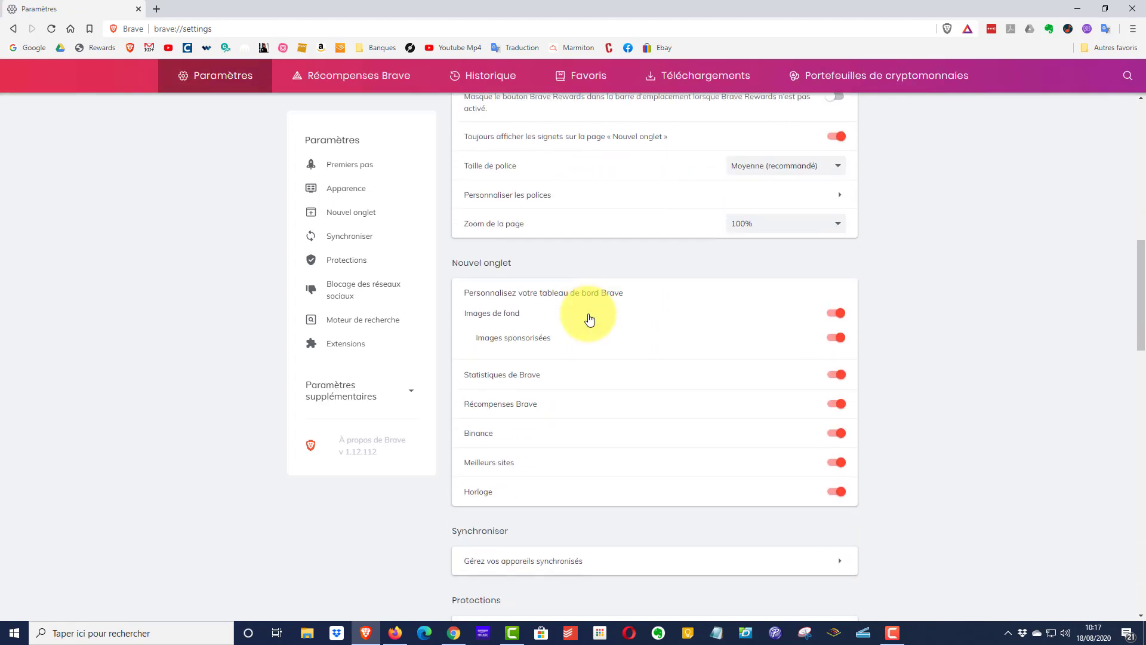
{"action": "scroll", "coordinate": [589, 321], "scroll_direction": "down", "scroll_amount": 5}
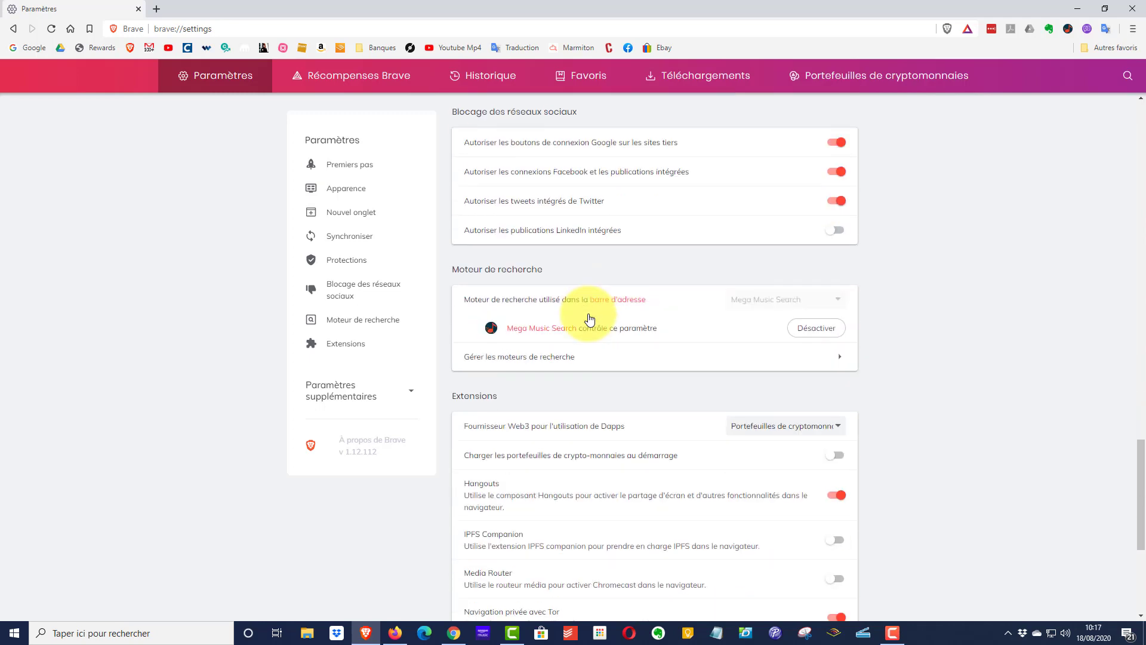
{"action": "scroll", "coordinate": [589, 321], "scroll_direction": "up", "scroll_amount": 20}
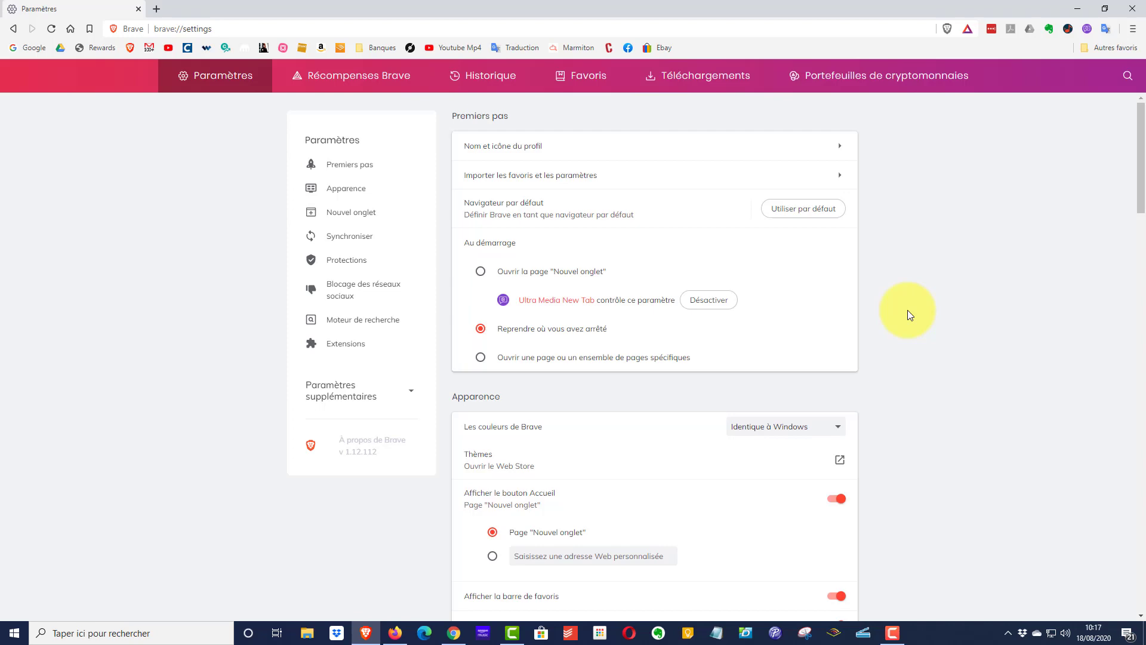
Examine the new tab dashboard options and the tracker, ad, script and cookie protection settings
{"action": "scroll", "coordinate": [907, 310], "scroll_direction": "down", "scroll_amount": 3}
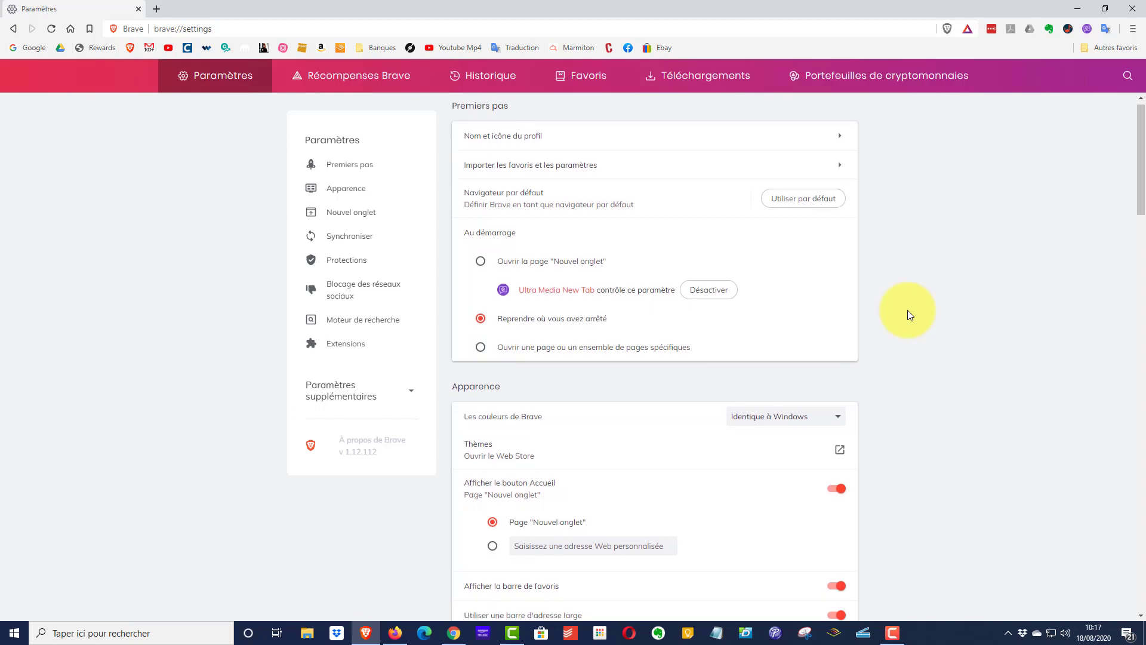
{"action": "scroll", "coordinate": [907, 310], "scroll_direction": "up", "scroll_amount": 2}
{"action": "scroll", "coordinate": [908, 310], "scroll_direction": "down", "scroll_amount": 4}
{"action": "scroll", "coordinate": [908, 311], "scroll_direction": "down", "scroll_amount": 8}
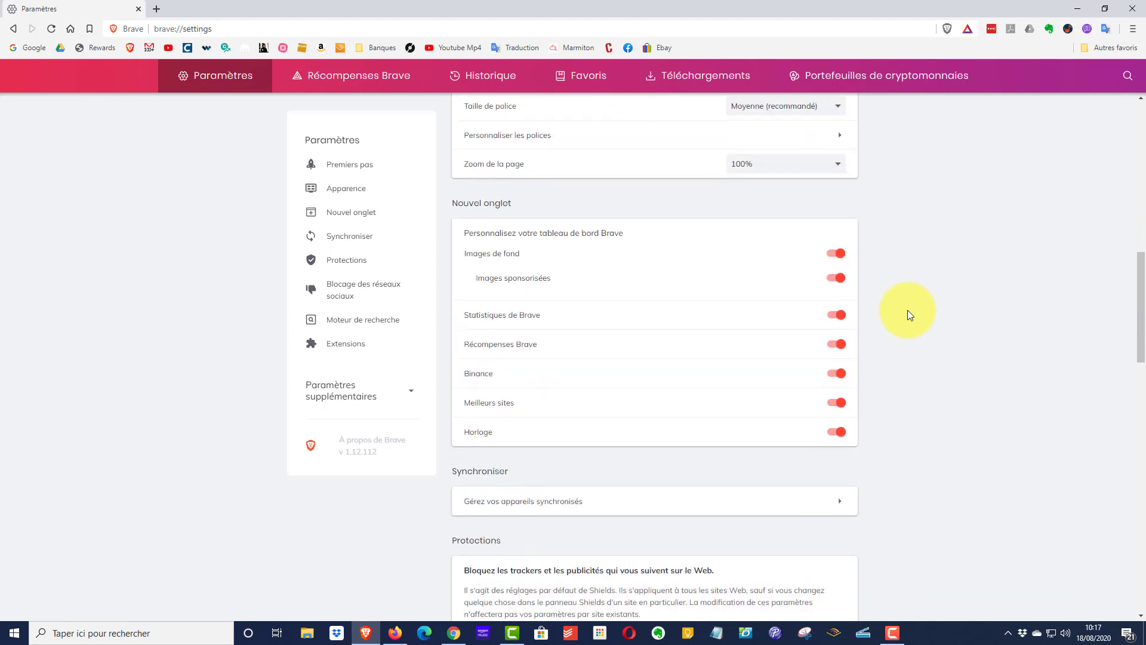
{"action": "scroll", "coordinate": [907, 311], "scroll_direction": "down", "scroll_amount": 1}
{"action": "scroll", "coordinate": [906, 313], "scroll_direction": "up", "scroll_amount": 1}
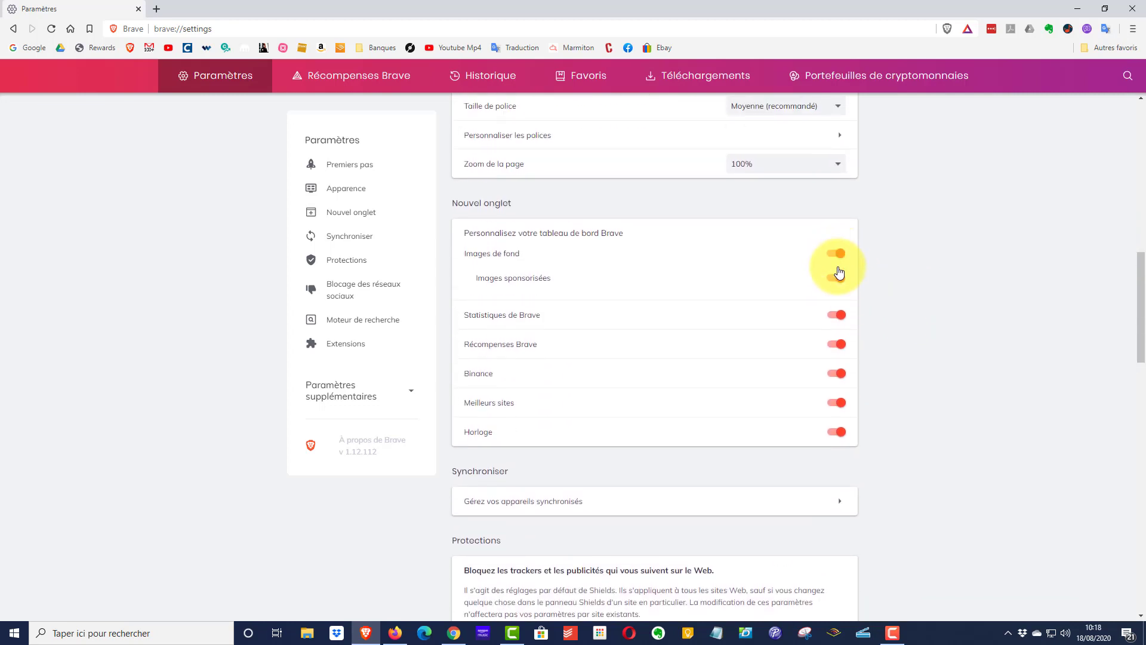
{"action": "scroll", "coordinate": [952, 373], "scroll_direction": "down", "scroll_amount": 5}
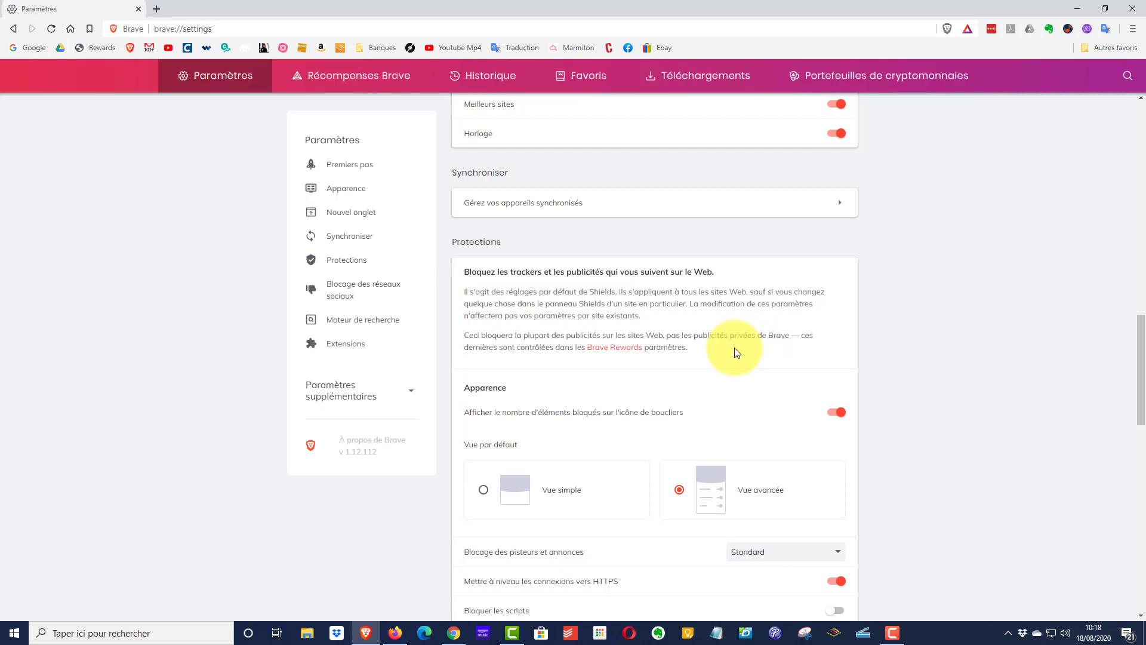
{"action": "scroll", "coordinate": [734, 347], "scroll_direction": "down", "scroll_amount": 4}
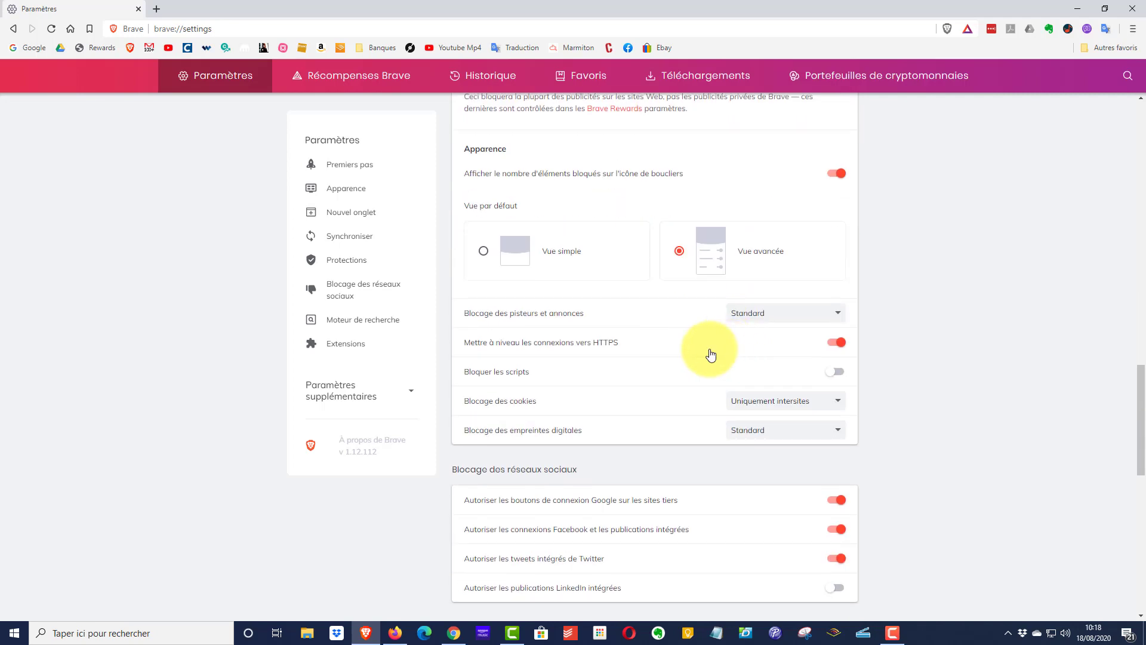
Examine the social media blocking, search engine and extensions options in the settings
{"action": "scroll", "coordinate": [711, 355], "scroll_direction": "down", "scroll_amount": 4}
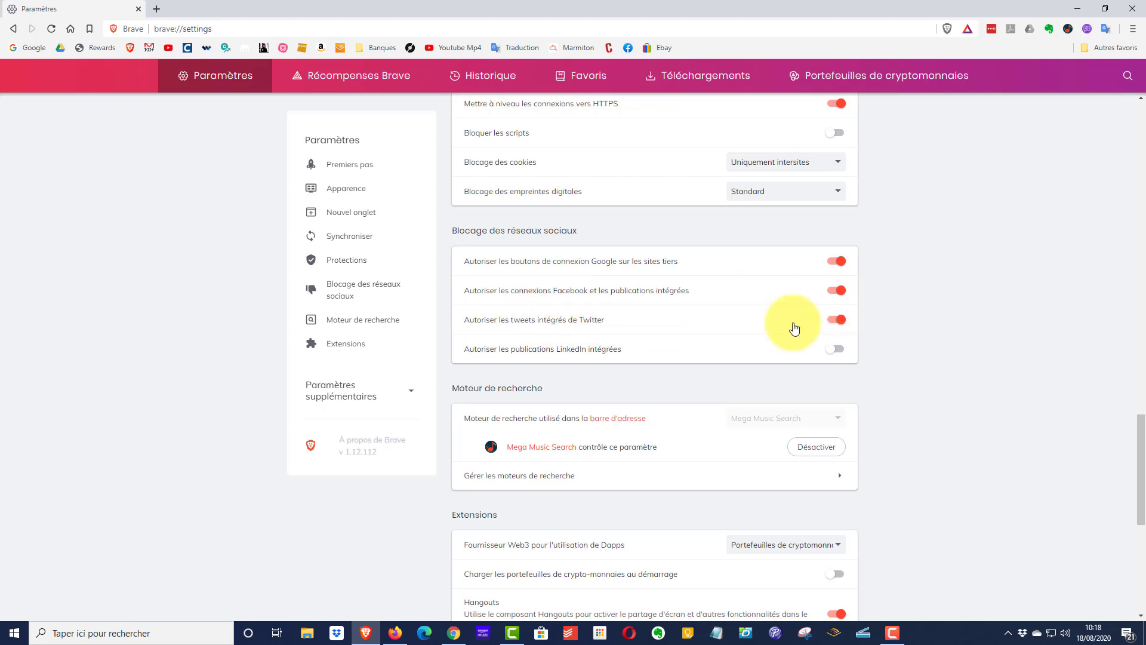
{"action": "scroll", "coordinate": [794, 327], "scroll_direction": "down", "scroll_amount": 1}
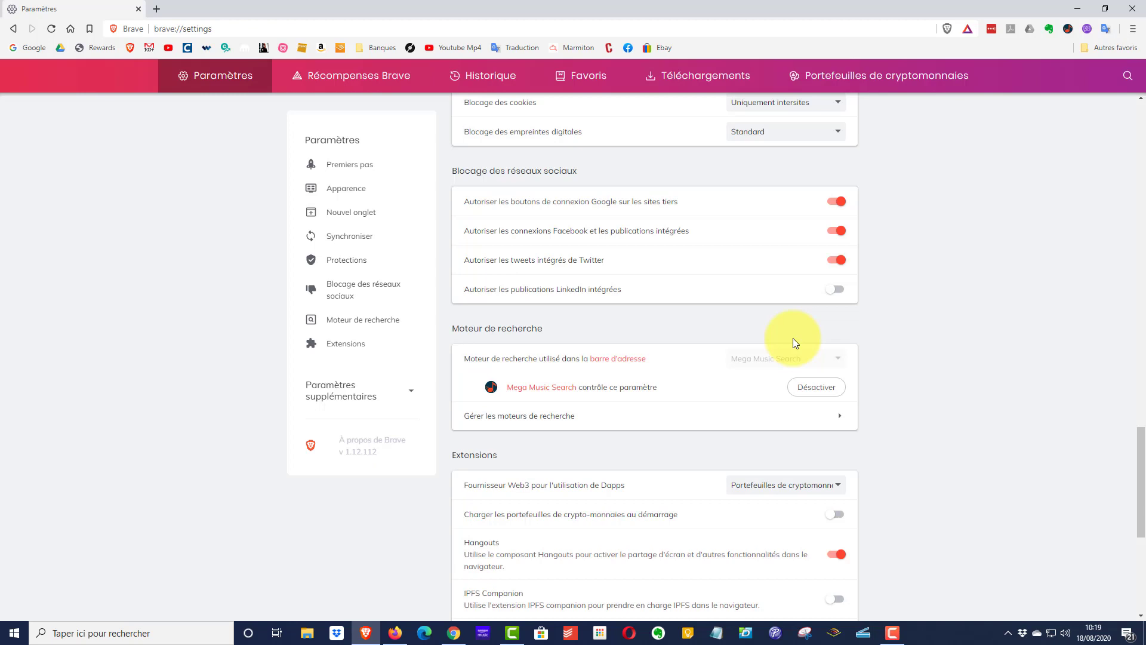
{"action": "scroll", "coordinate": [834, 374], "scroll_direction": "down", "scroll_amount": 5}
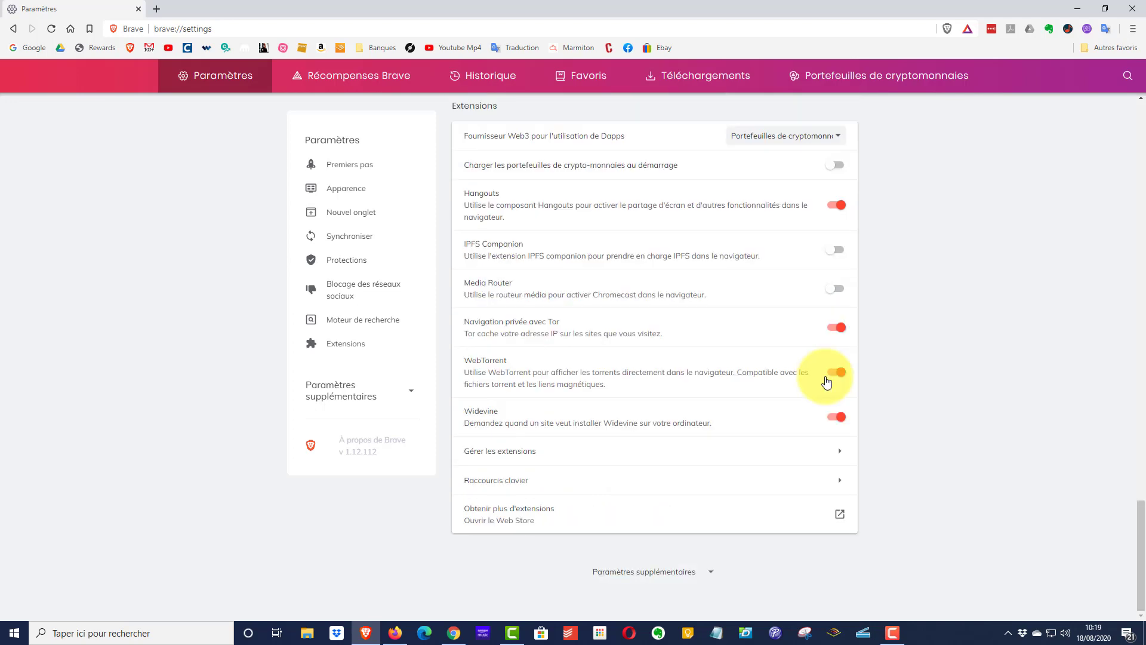
Go through the settings sections Premiers pas, Apparence, Nouvel onglet and Synchroniser in order
{"action": "scroll", "coordinate": [831, 384], "scroll_direction": "up", "scroll_amount": 12}
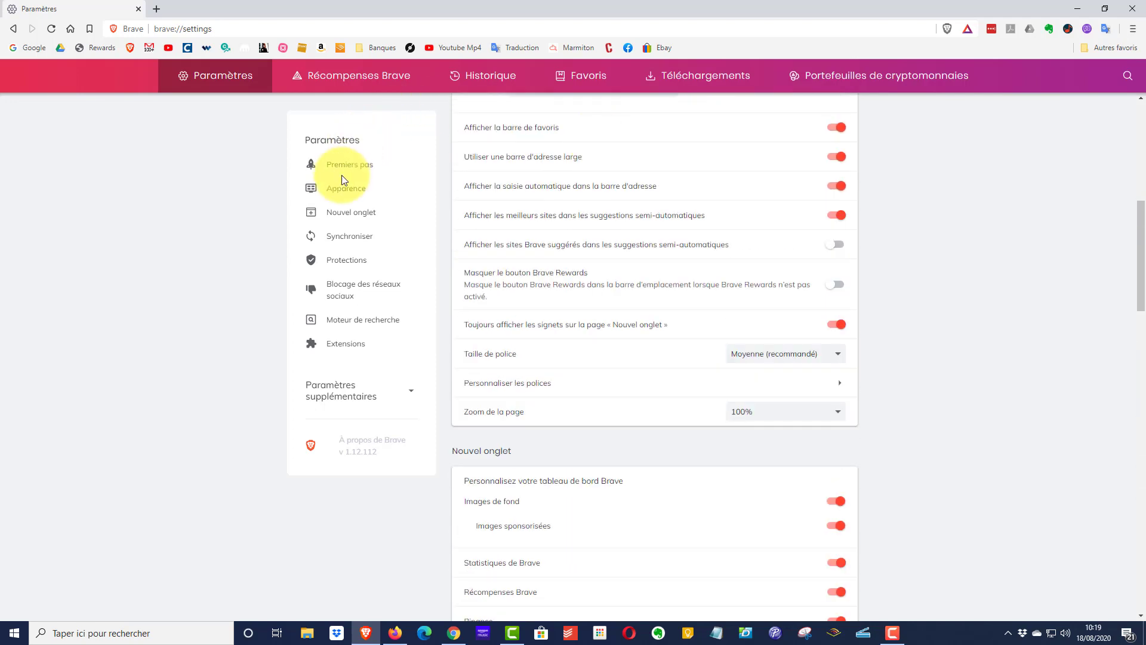
{"action": "left_click", "coordinate": [342, 164]}
{"action": "left_click", "coordinate": [349, 188]}
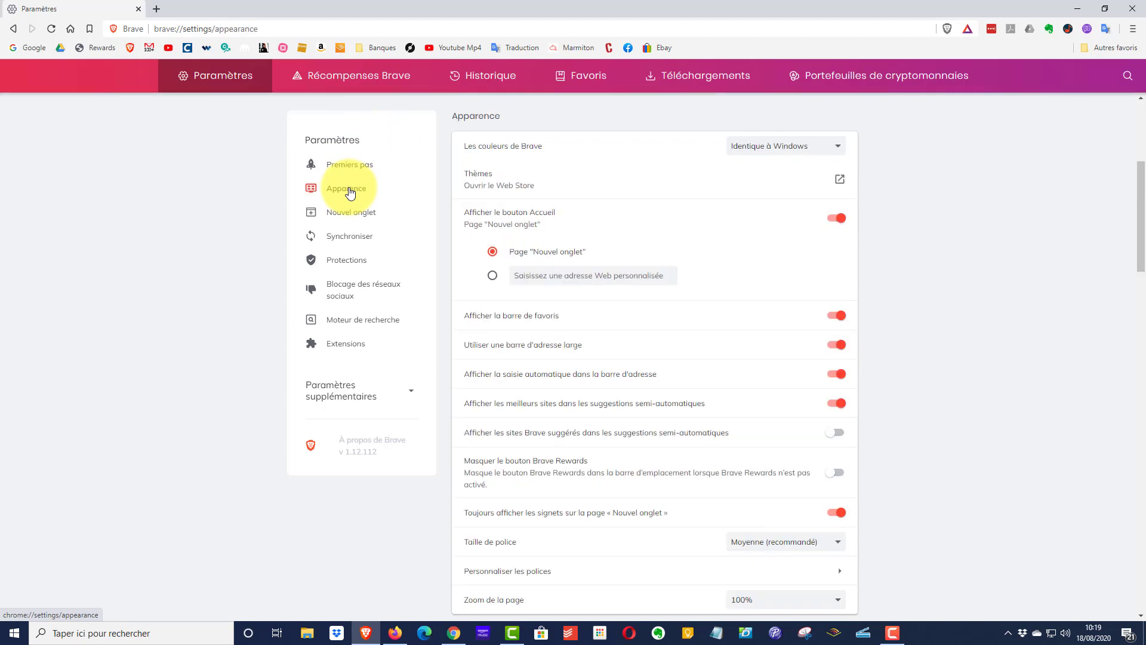
{"action": "left_click", "coordinate": [356, 215]}
{"action": "left_click", "coordinate": [355, 236]}
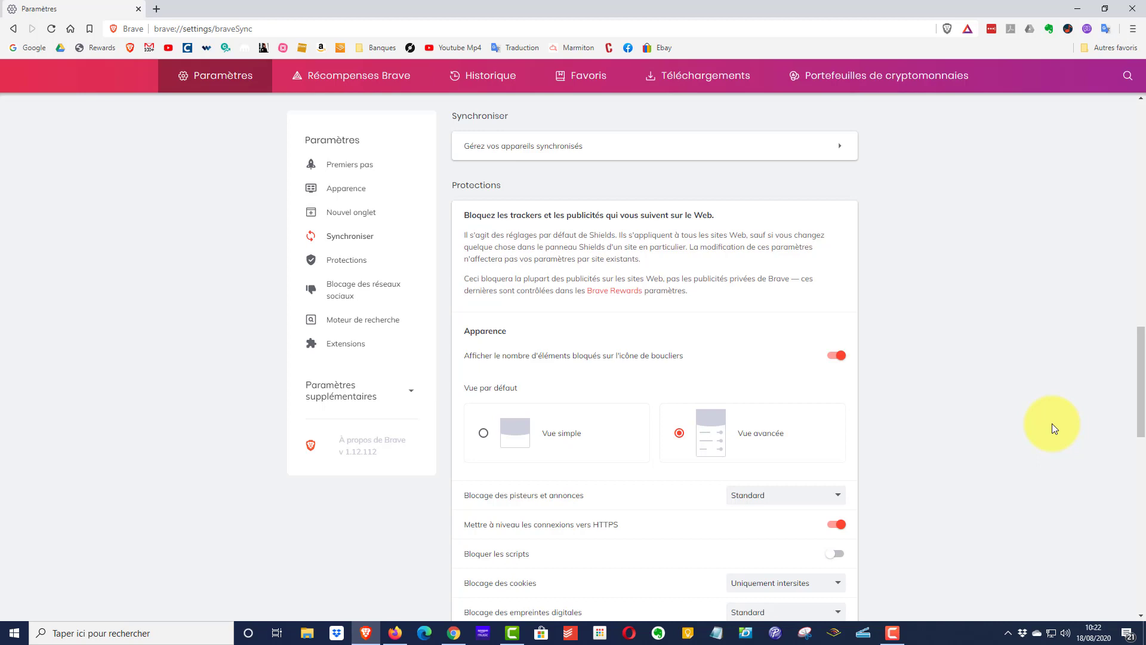
Go through the settings sections Protections, Blocage des réseaux sociaux, Moteur de recherche and Extensions
{"action": "left_click", "coordinate": [345, 264]}
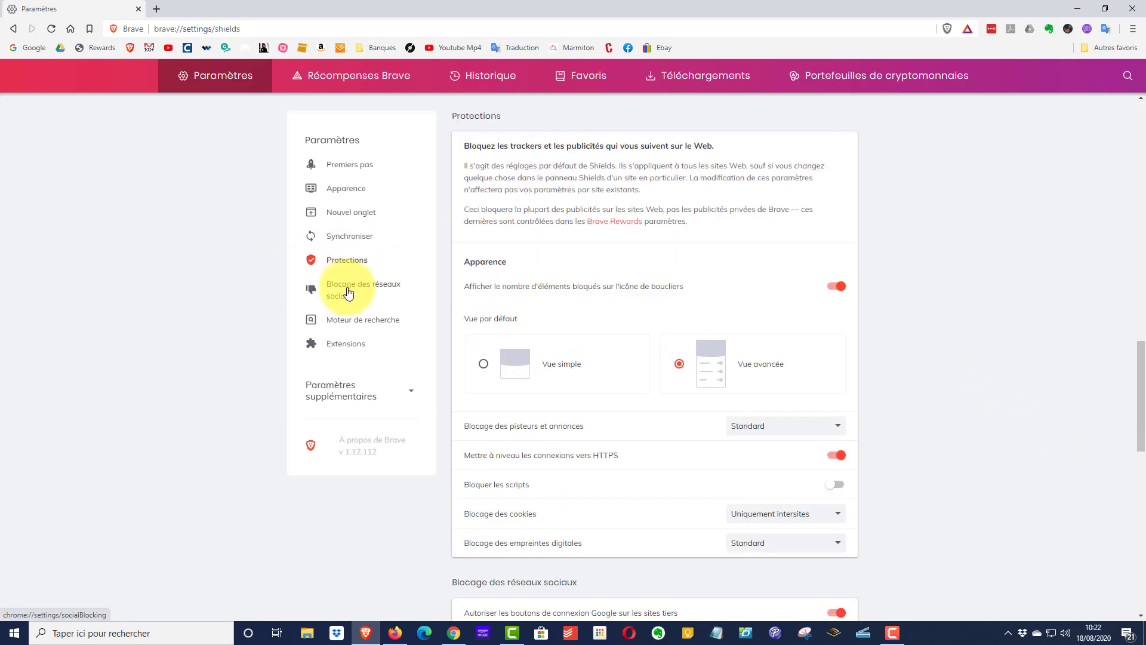
{"action": "left_click", "coordinate": [344, 289]}
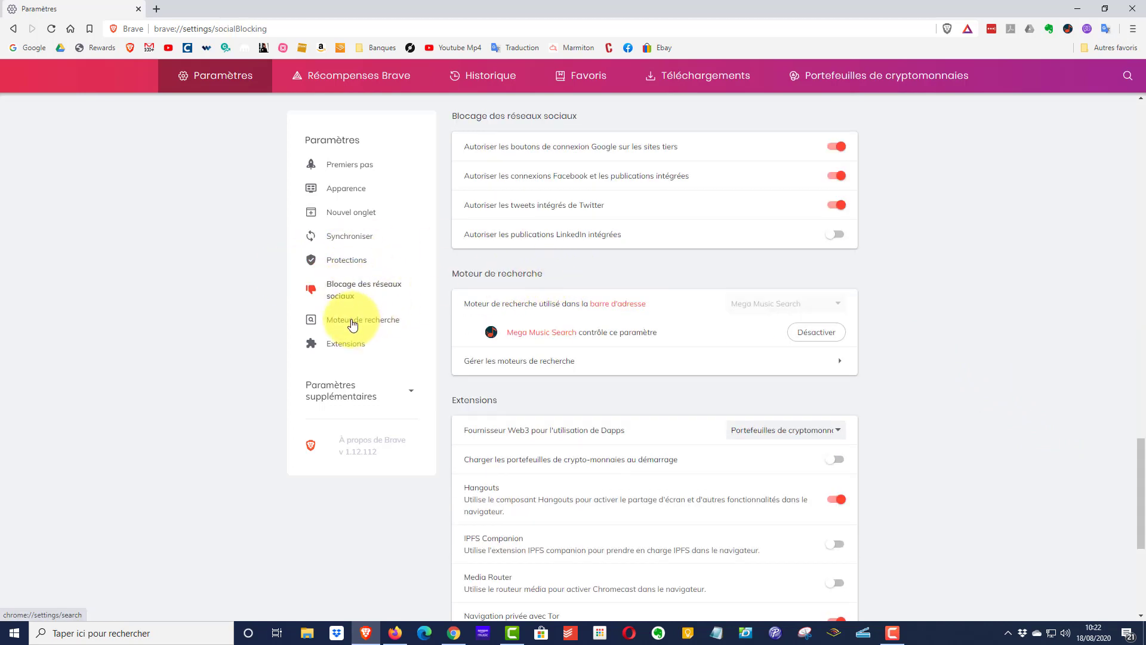
{"action": "left_click", "coordinate": [353, 321]}
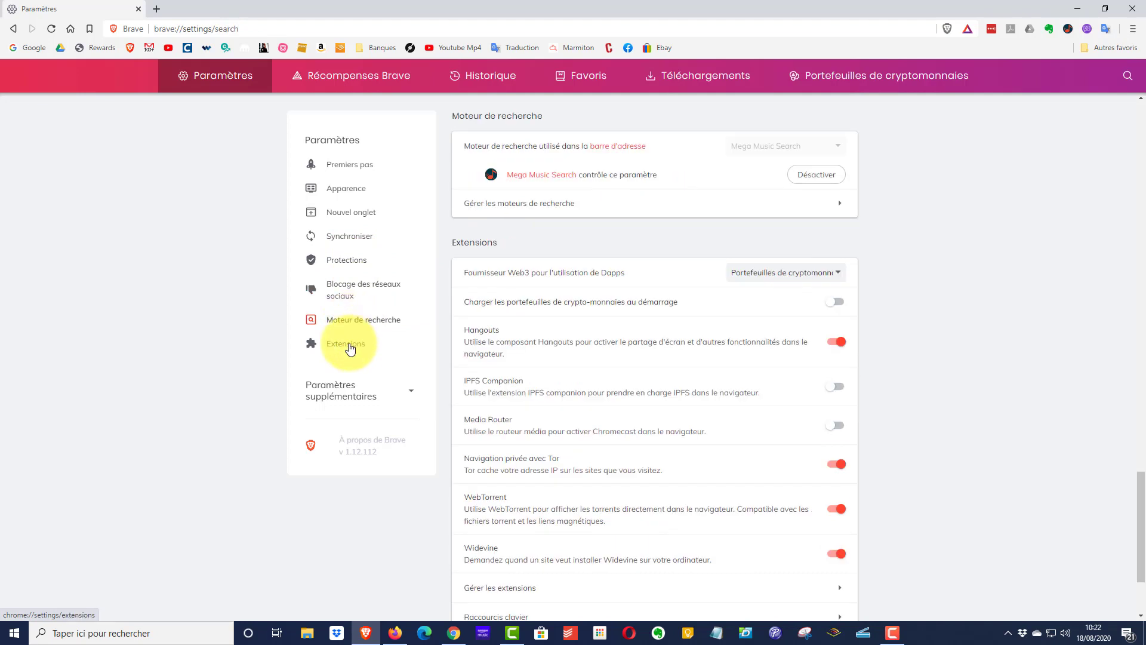
{"action": "left_click", "coordinate": [350, 348]}
Expand Paramètres supplémentaires and look over its sections, from privacy and security to resetting the settings
{"action": "left_click", "coordinate": [336, 391]}
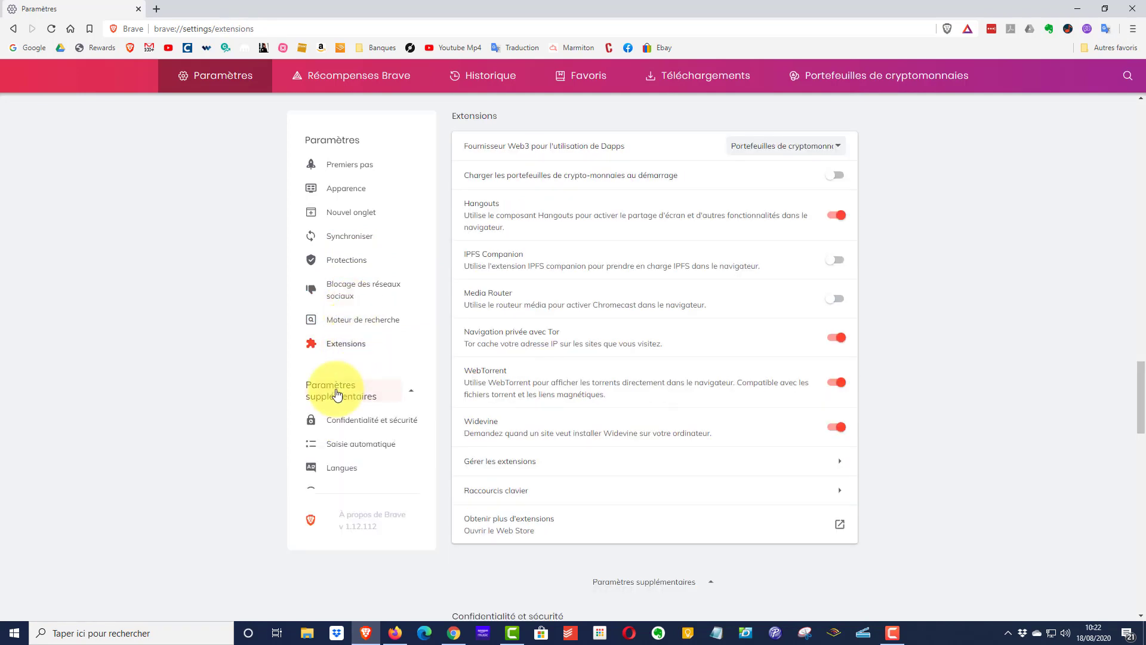
{"action": "scroll", "coordinate": [336, 389], "scroll_direction": "down", "scroll_amount": 1}
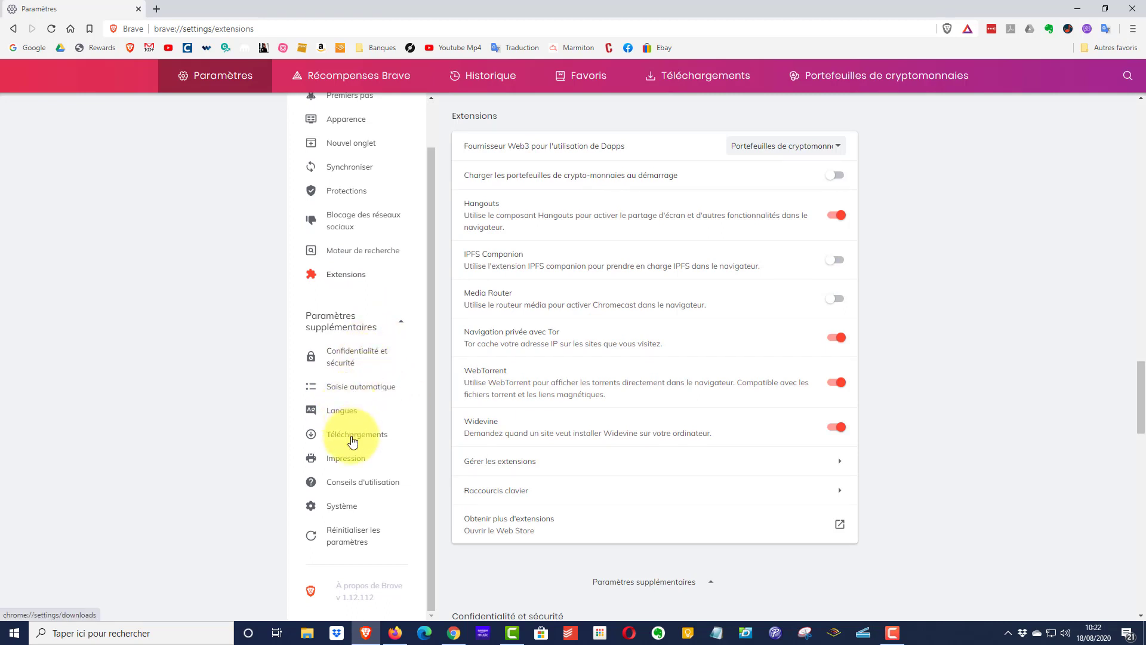
{"action": "scroll", "coordinate": [341, 514], "scroll_direction": "up", "scroll_amount": 1}
{"action": "scroll", "coordinate": [340, 511], "scroll_direction": "up", "scroll_amount": 1}
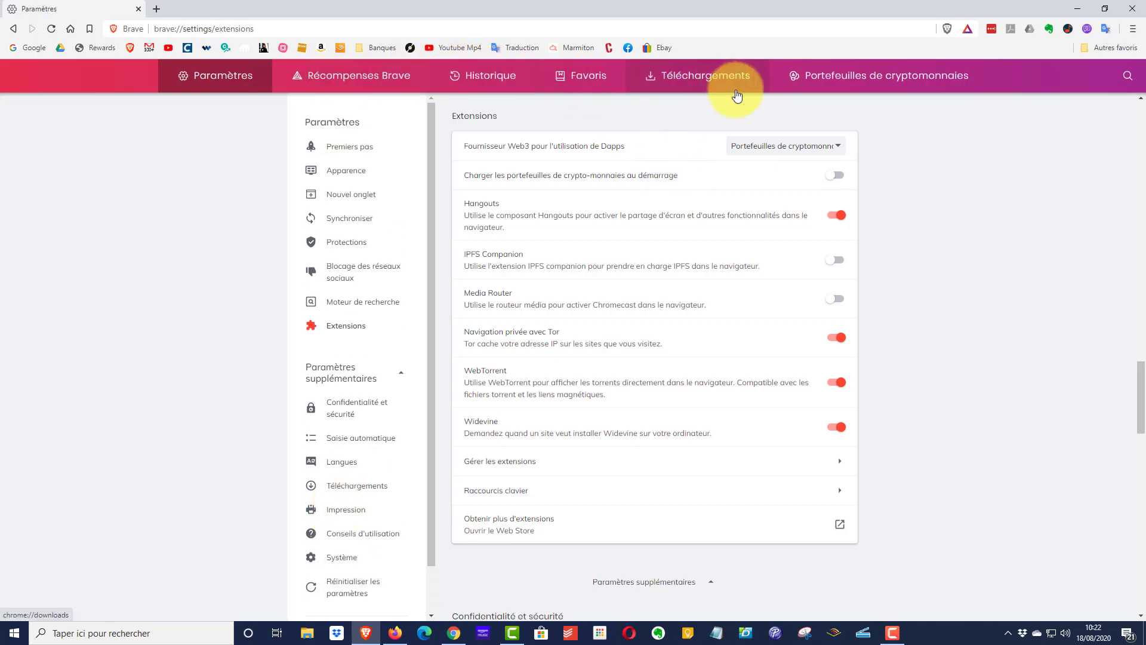
Open the browsing history and look through its entries by date, ending back at today's visits
{"action": "left_click", "coordinate": [470, 79]}
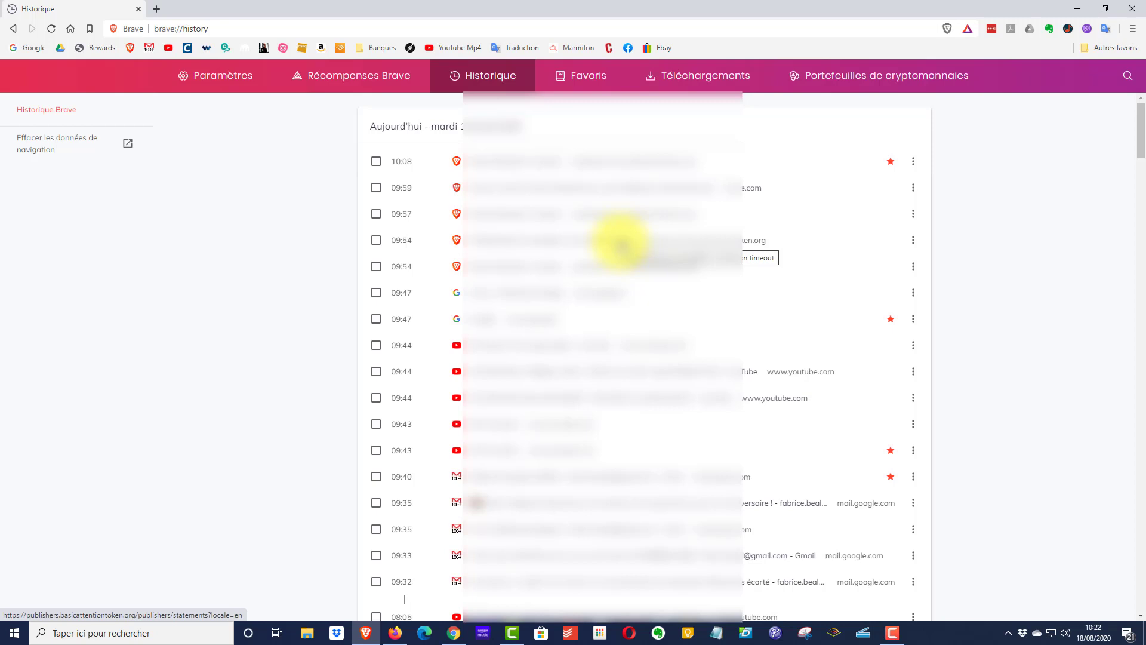
{"action": "scroll", "coordinate": [620, 245], "scroll_direction": "down", "scroll_amount": 6}
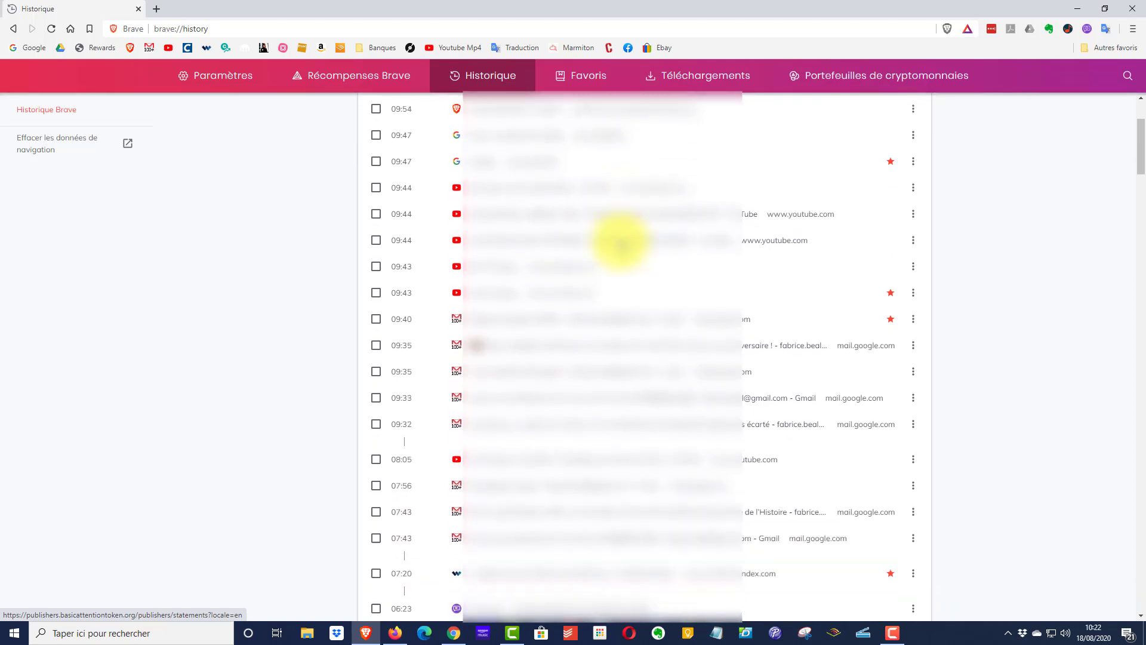
{"action": "scroll", "coordinate": [620, 244], "scroll_direction": "down", "scroll_amount": 20}
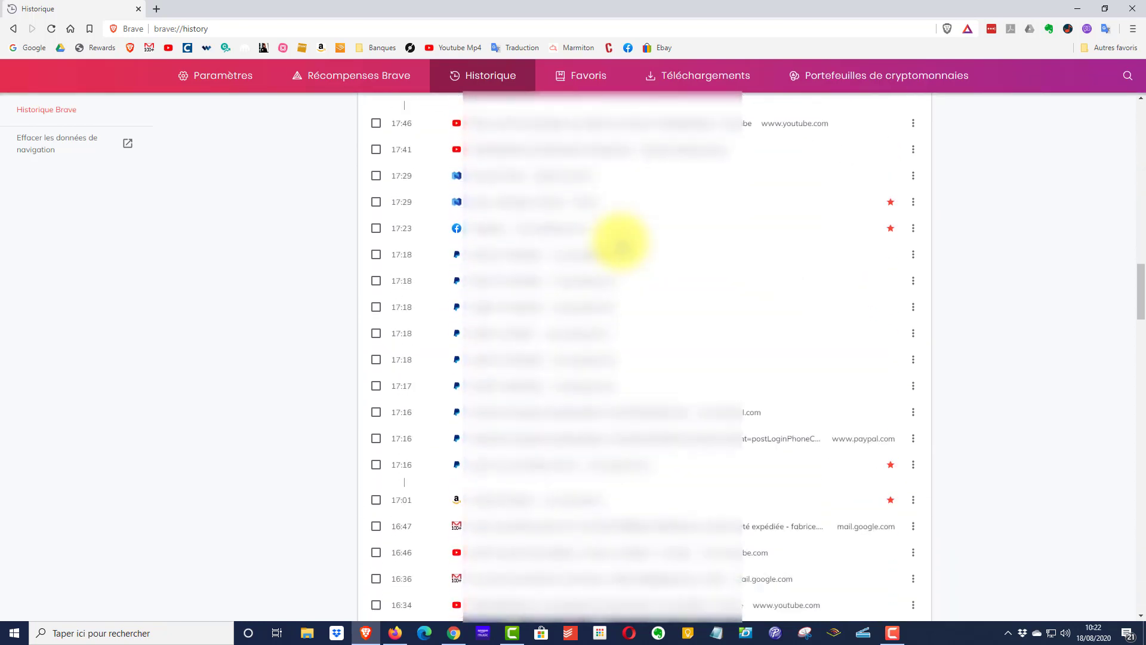
{"action": "scroll", "coordinate": [621, 245], "scroll_direction": "down", "scroll_amount": 3}
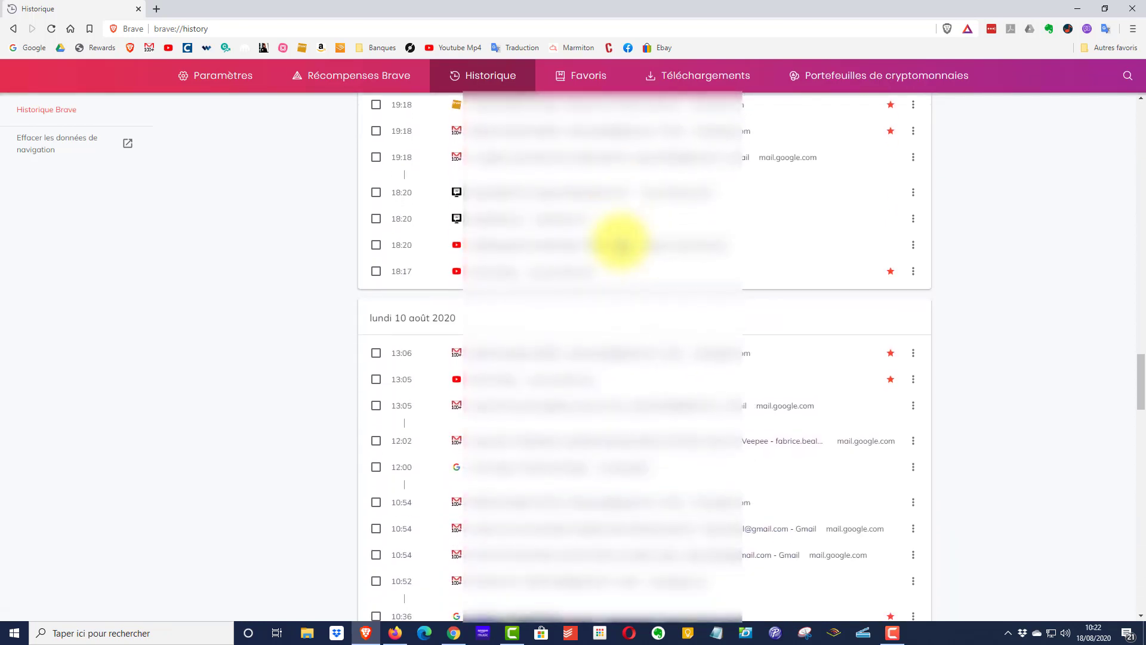
{"action": "scroll", "coordinate": [621, 244], "scroll_direction": "down", "scroll_amount": 20}
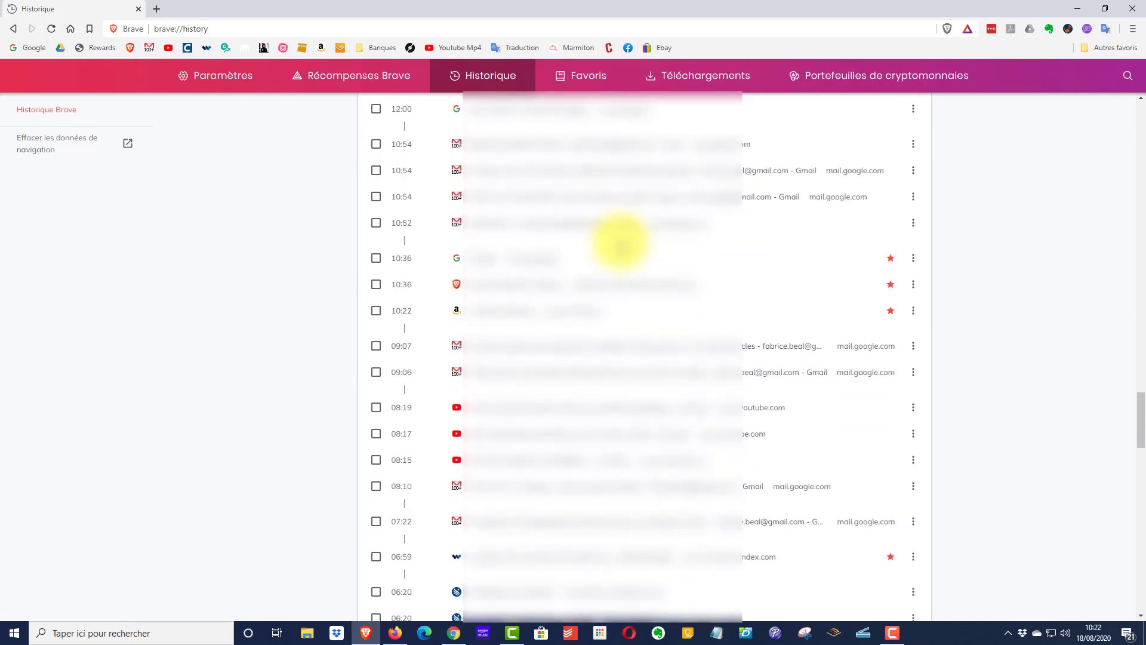
{"action": "scroll", "coordinate": [621, 242], "scroll_direction": "up", "scroll_amount": 20}
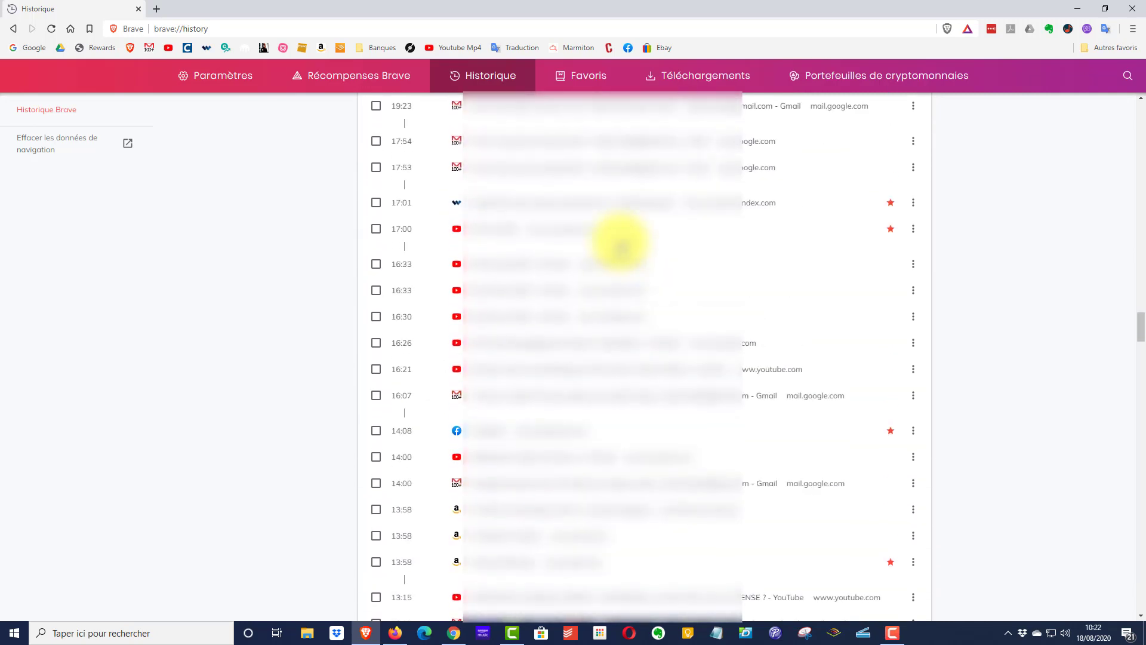
{"action": "scroll", "coordinate": [621, 242], "scroll_direction": "up", "scroll_amount": 20}
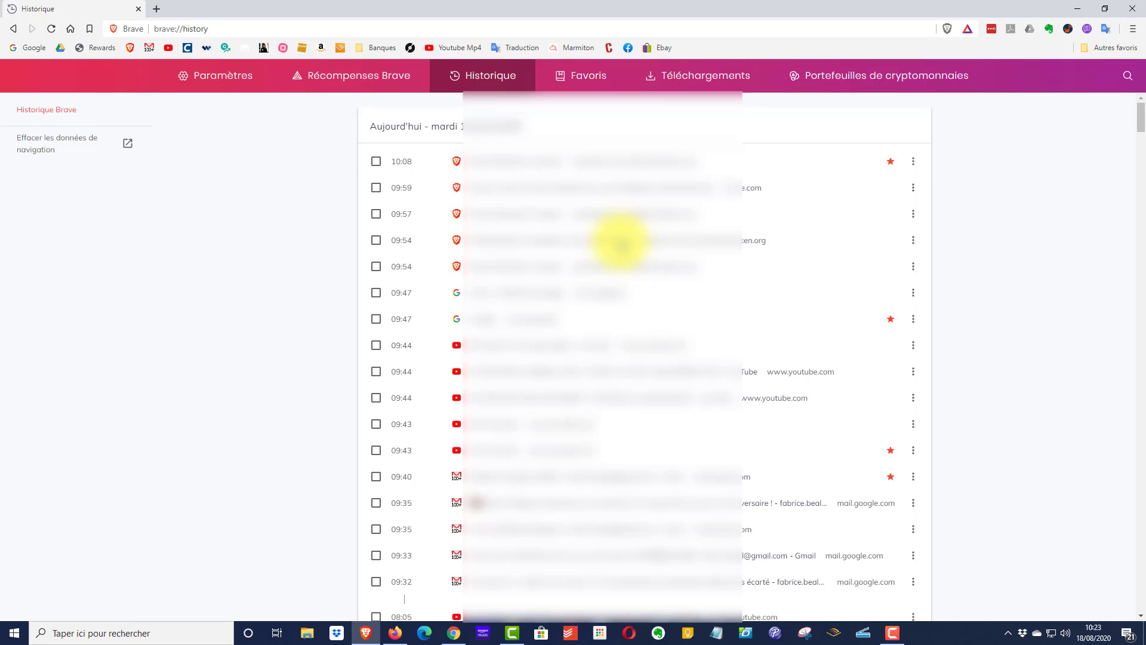
{"action": "scroll", "coordinate": [633, 233], "scroll_direction": "down", "scroll_amount": 3}
{"action": "scroll", "coordinate": [636, 236], "scroll_direction": "up", "scroll_amount": 3}
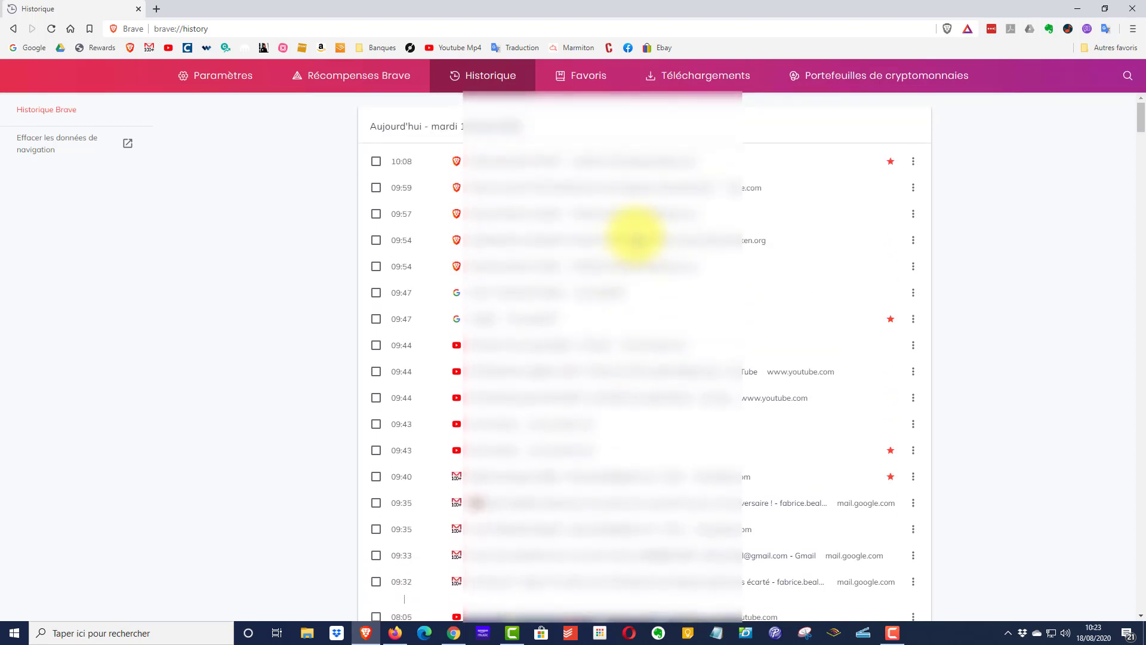
{"action": "scroll", "coordinate": [635, 238], "scroll_direction": "down", "scroll_amount": 8}
{"action": "scroll", "coordinate": [635, 239], "scroll_direction": "up", "scroll_amount": 8}
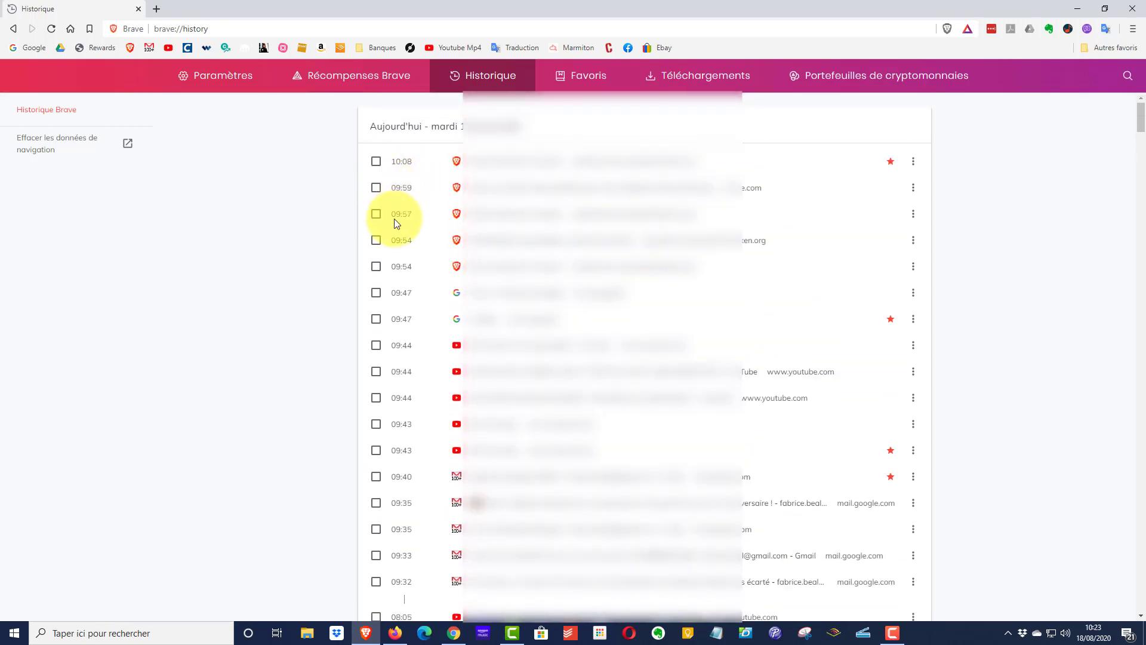
{"action": "scroll", "coordinate": [537, 358], "scroll_direction": "down", "scroll_amount": 1}
{"action": "scroll", "coordinate": [550, 366], "scroll_direction": "up", "scroll_amount": 1}
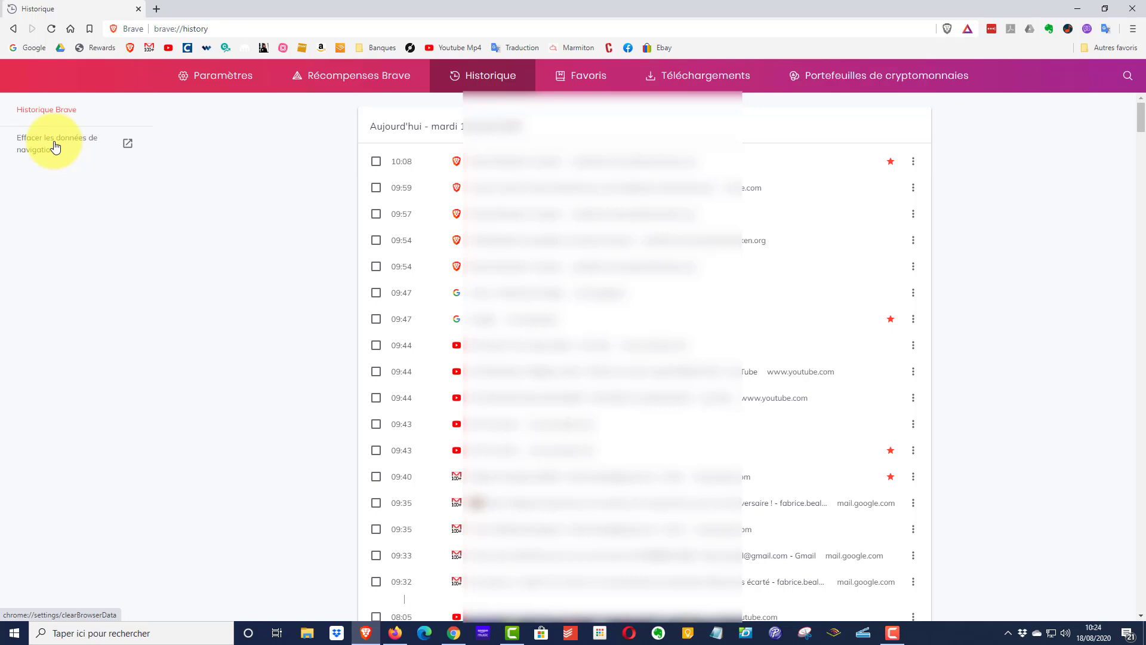
View the bookmarks manager, and look through the list of downloaded files by date
{"action": "left_click", "coordinate": [585, 76]}
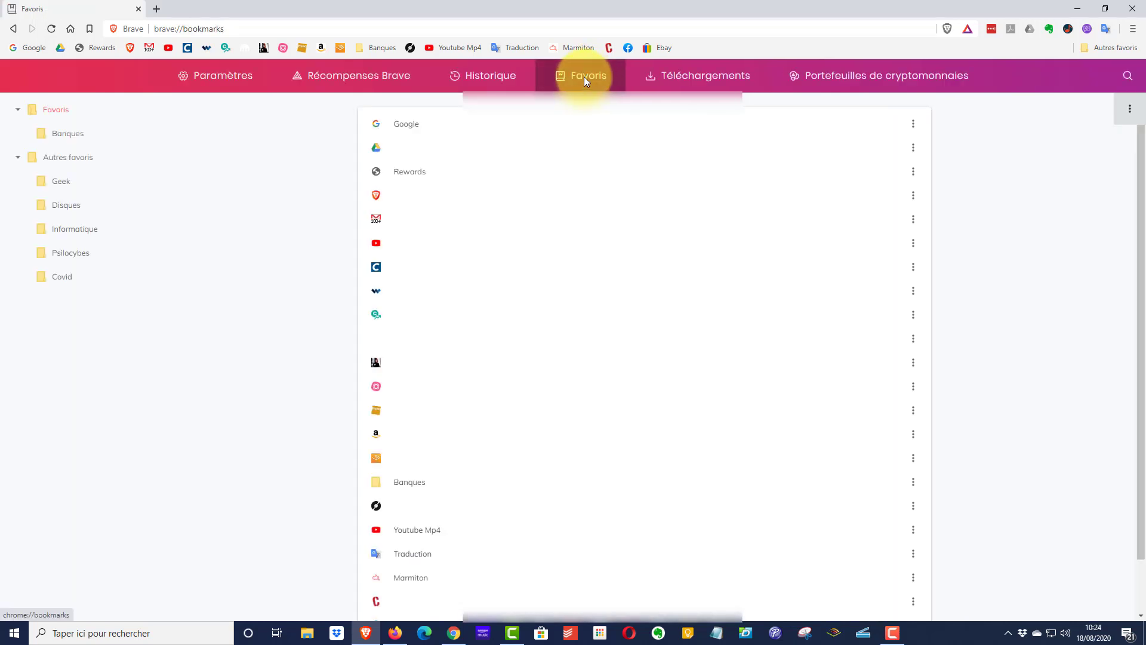
{"action": "left_click", "coordinate": [696, 76]}
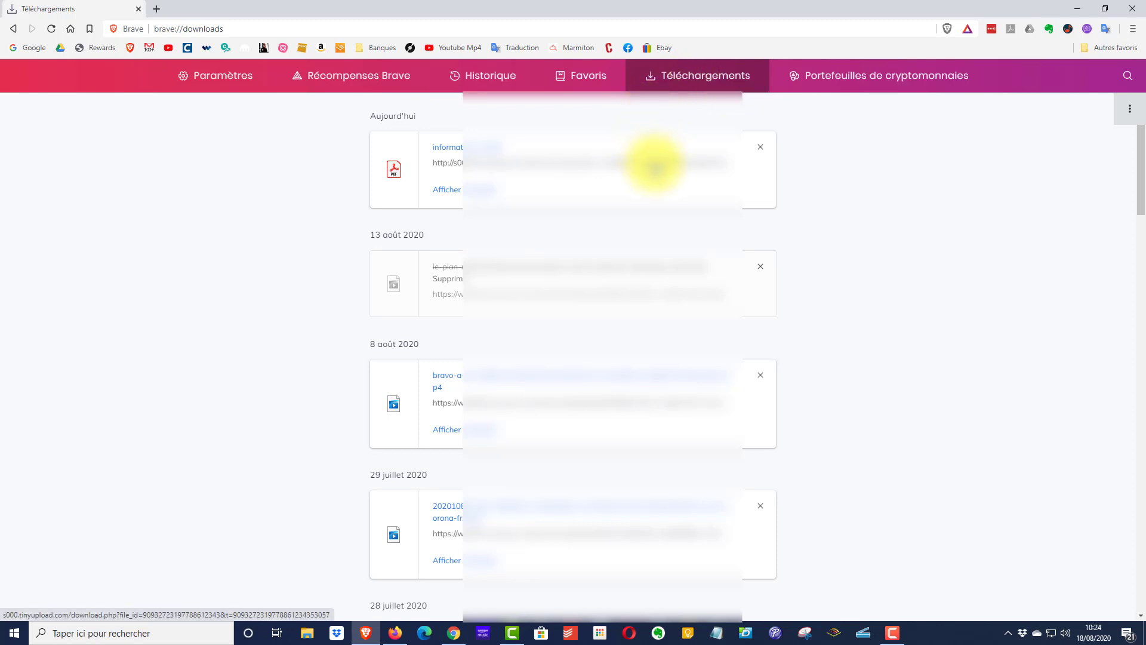
{"action": "scroll", "coordinate": [471, 158], "scroll_direction": "down", "scroll_amount": 1}
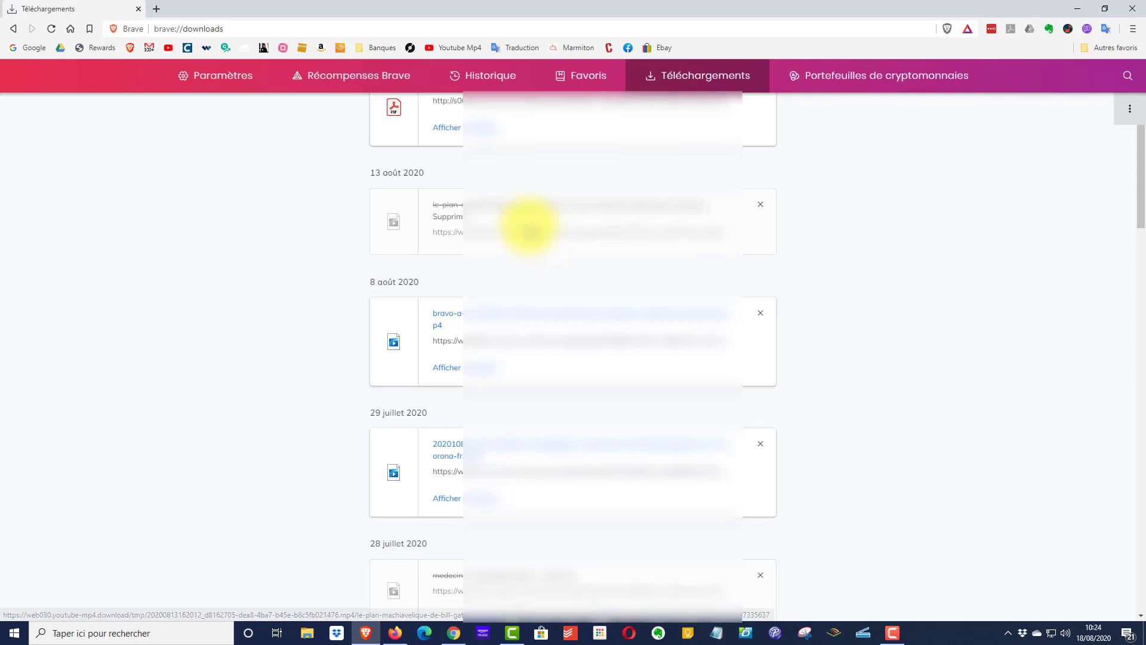
{"action": "scroll", "coordinate": [529, 234], "scroll_direction": "down", "scroll_amount": 4}
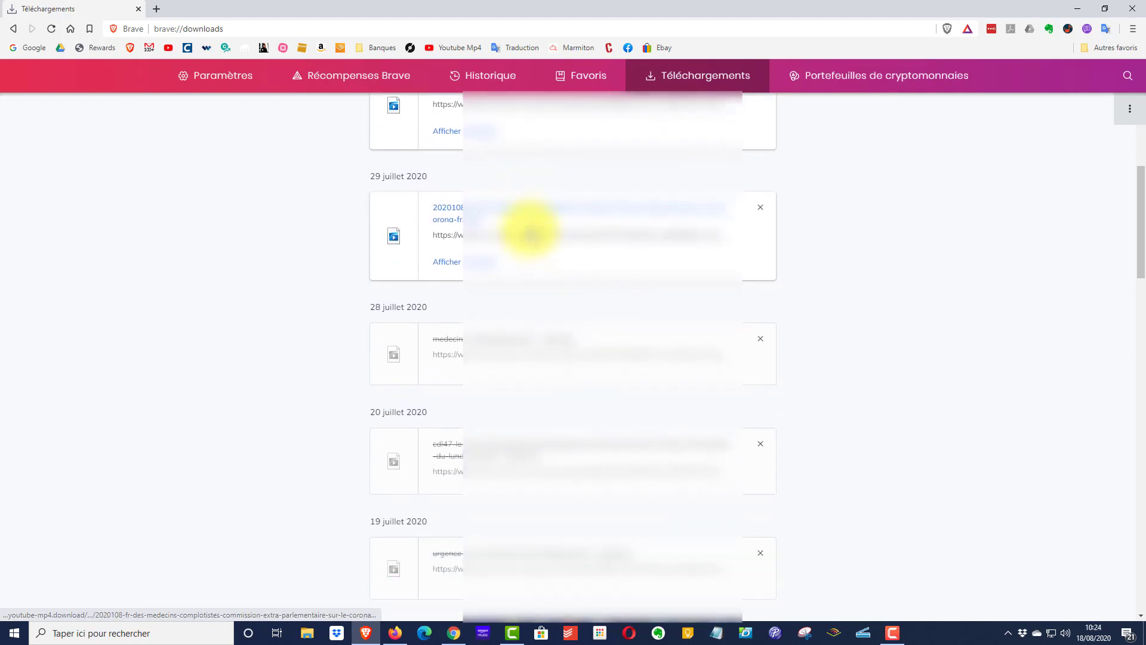
{"action": "scroll", "coordinate": [525, 232], "scroll_direction": "up", "scroll_amount": 5}
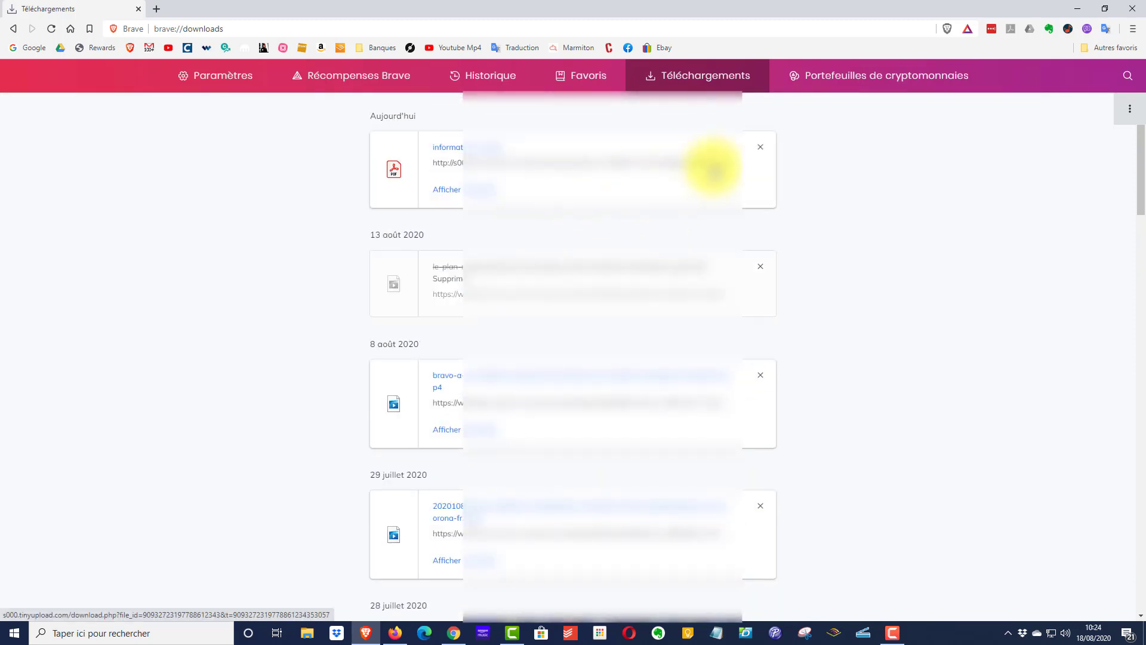
Open the cryptocurrency wallets page to view the local and hardware wallet options
{"action": "left_click", "coordinate": [888, 80]}
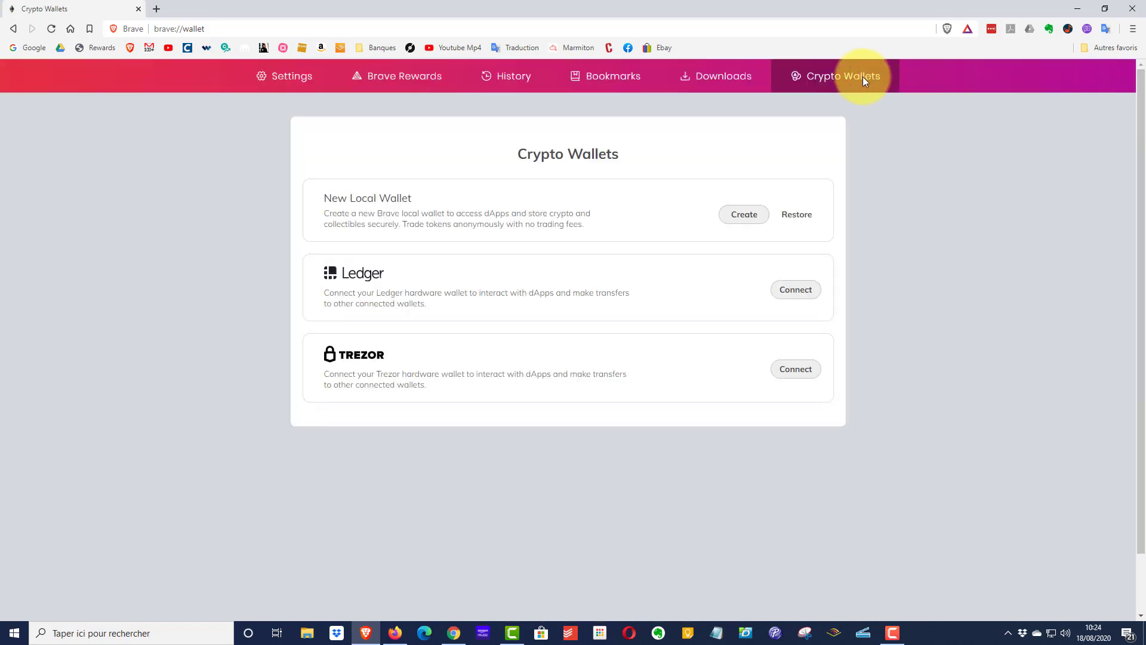